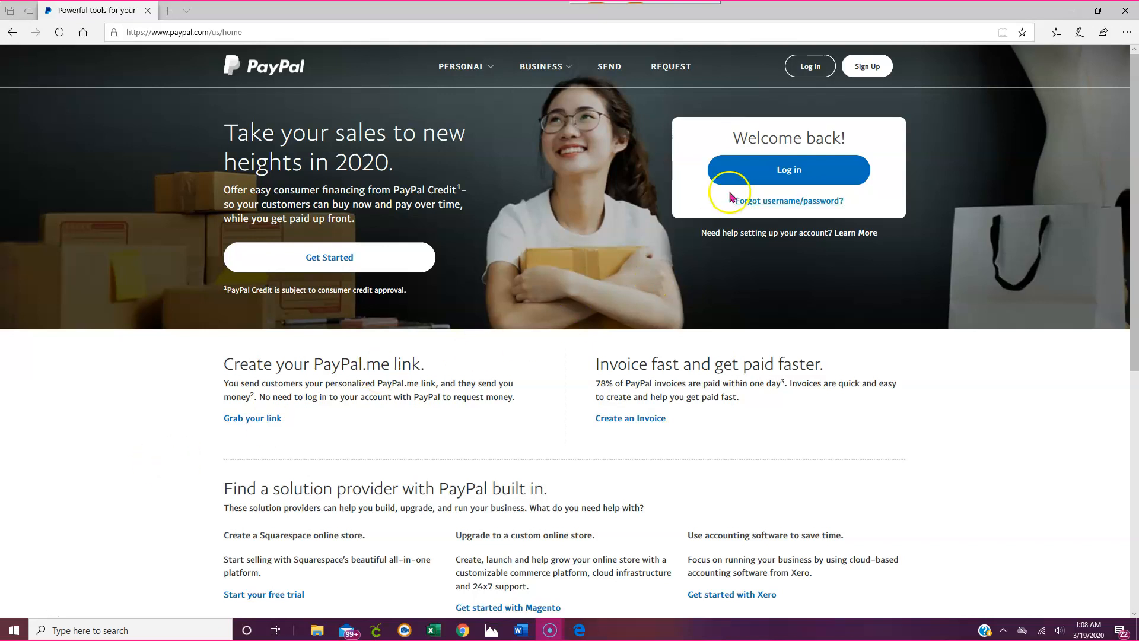
- Log in with the saved account credentials and look through the summary dashboard, including the recent activity
click(793, 175)
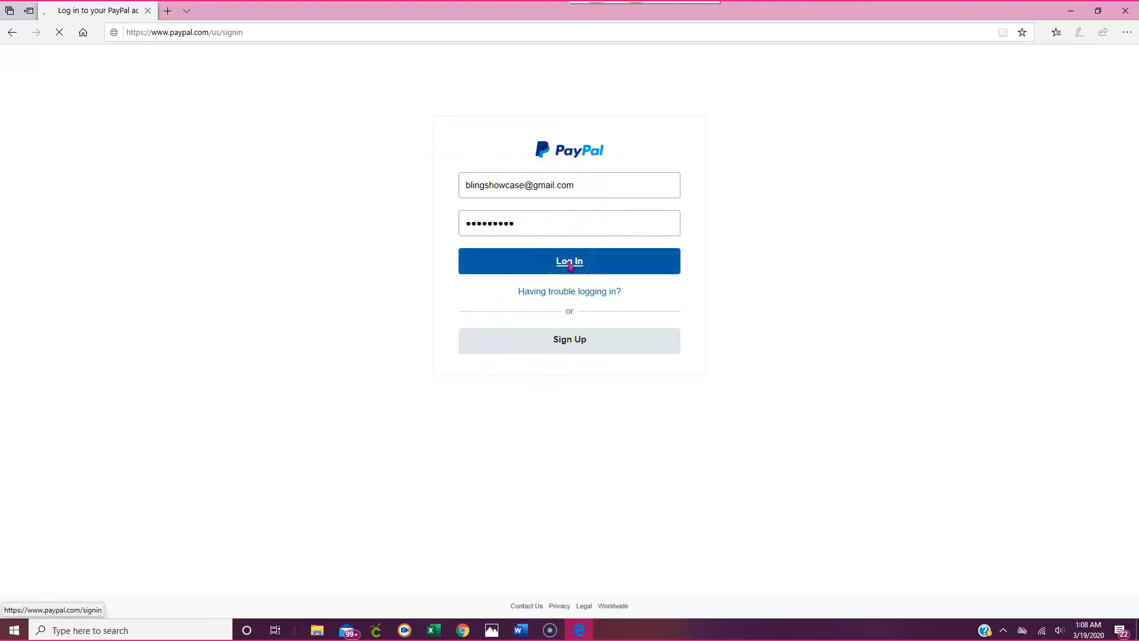
click(570, 266)
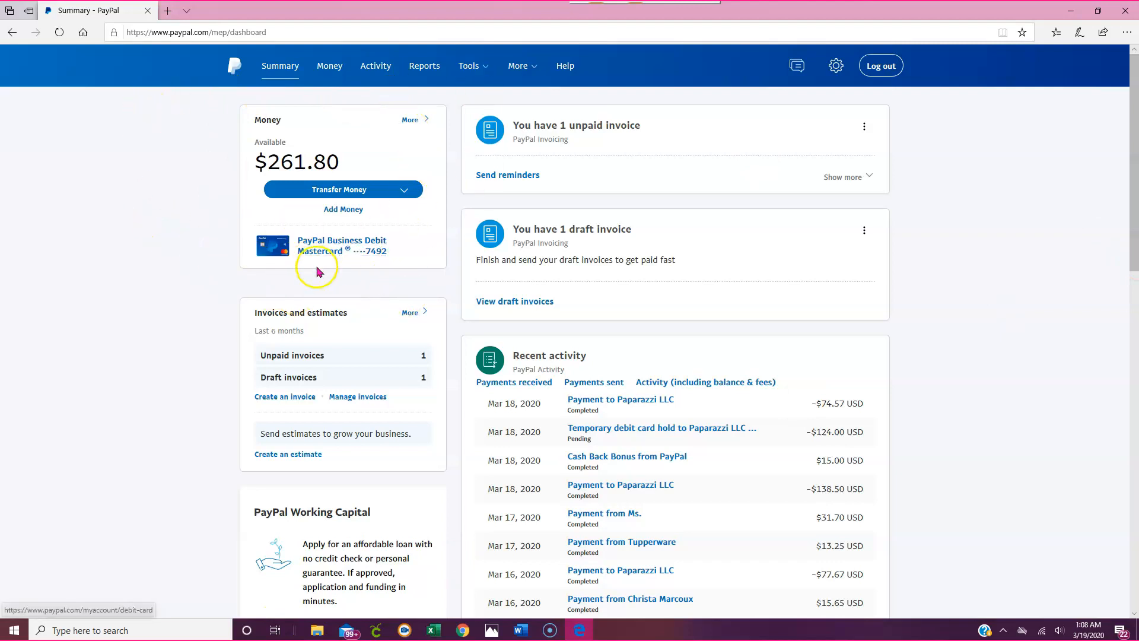
scroll(354, 283, down, 1)
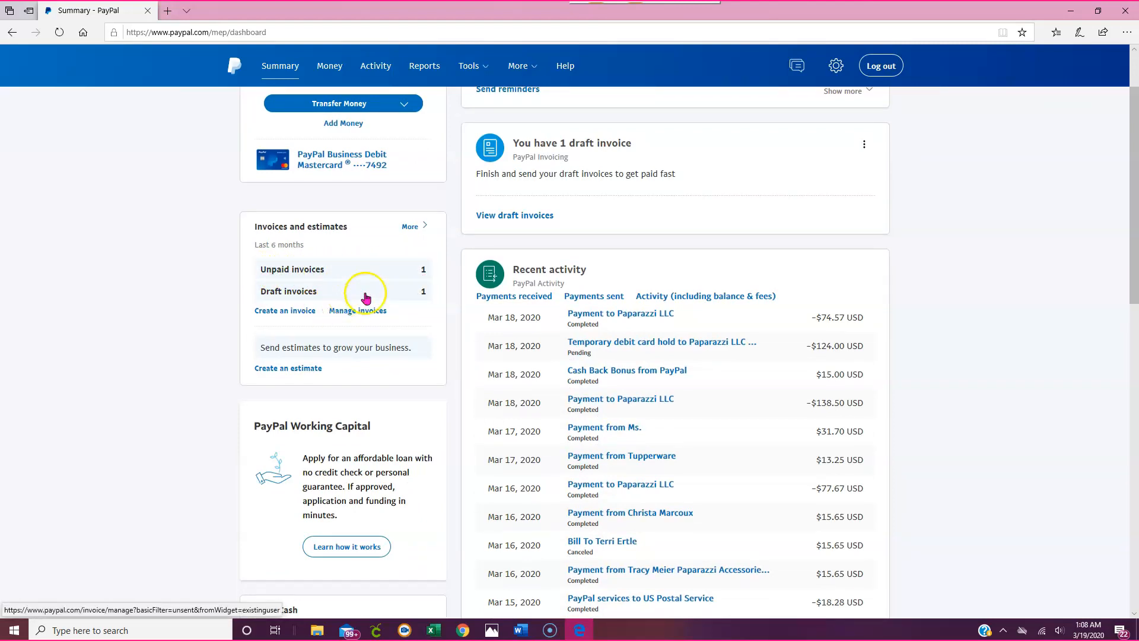
scroll(364, 365, down, 4)
scroll(351, 241, up, 1)
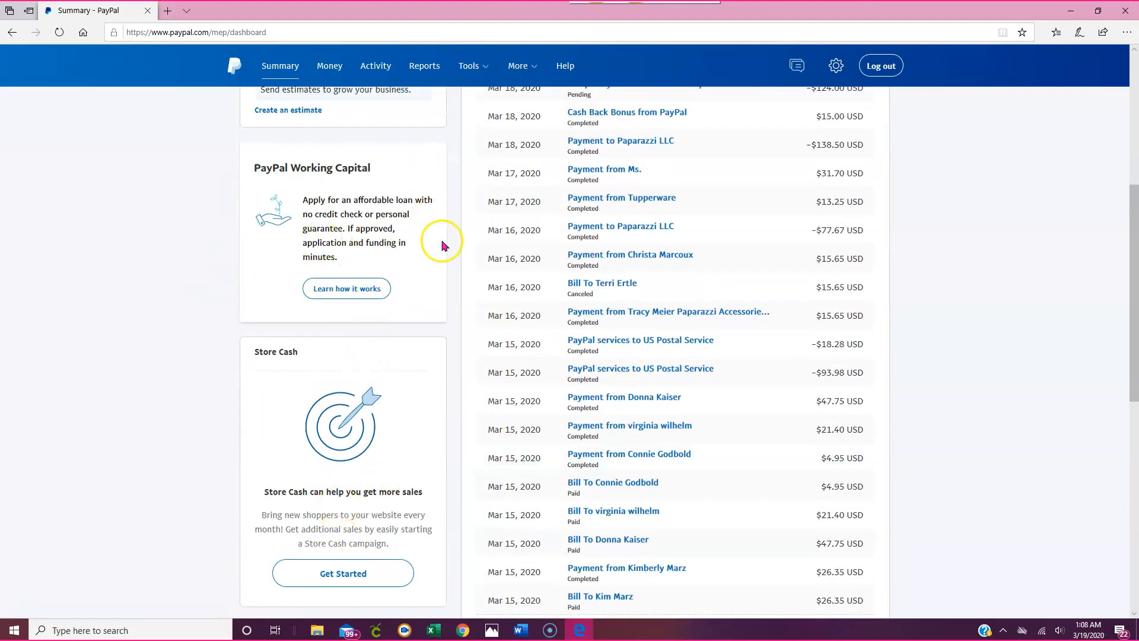
scroll(442, 237, up, 3)
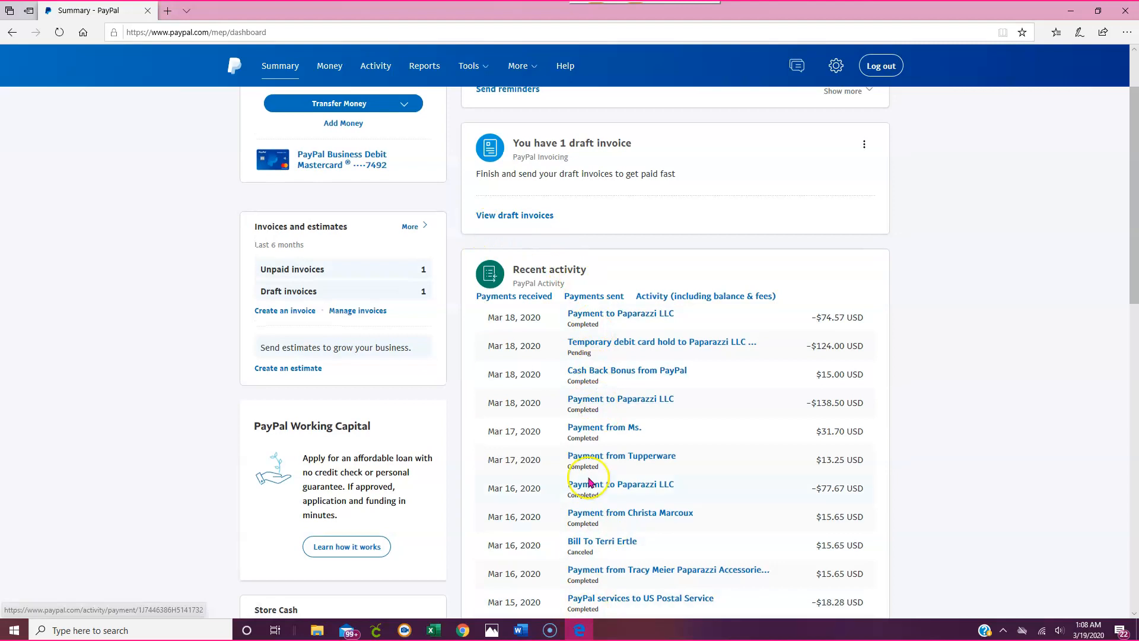
scroll(475, 253, up, 1)
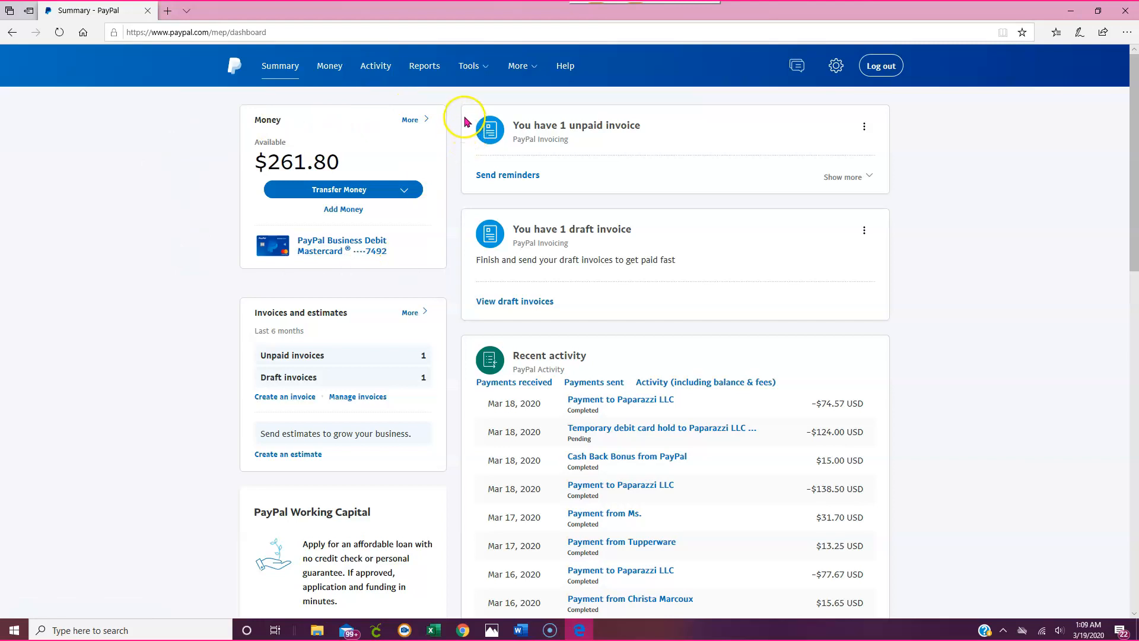
- Open the Invoicing tool to view the Manage Invoices page and return to the account summary
mouse_move(475, 70)
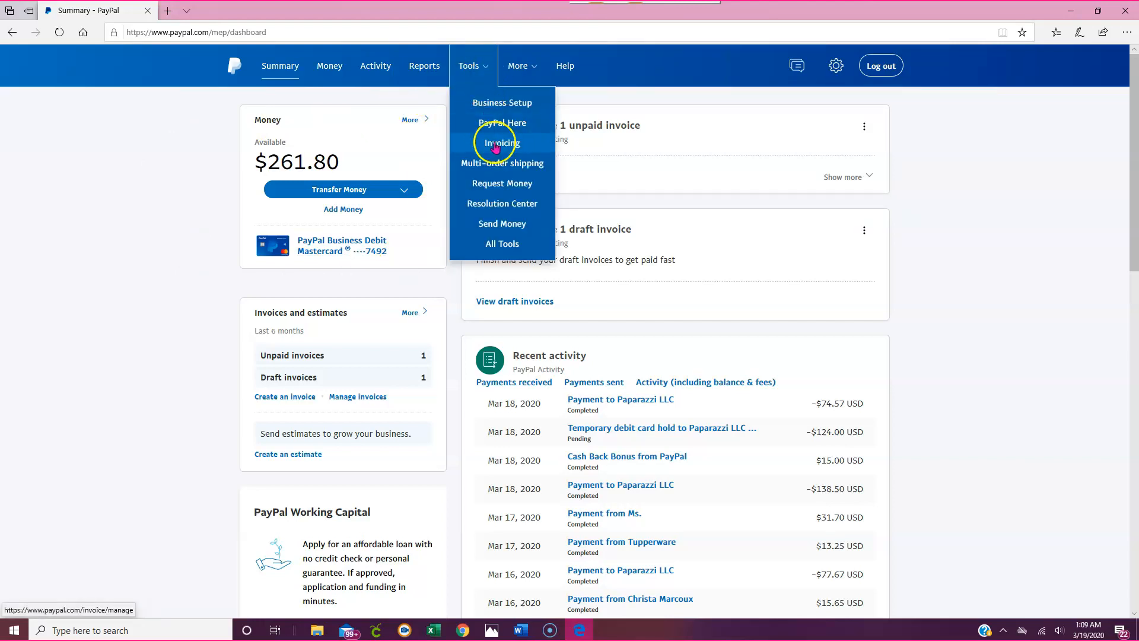
click(529, 153)
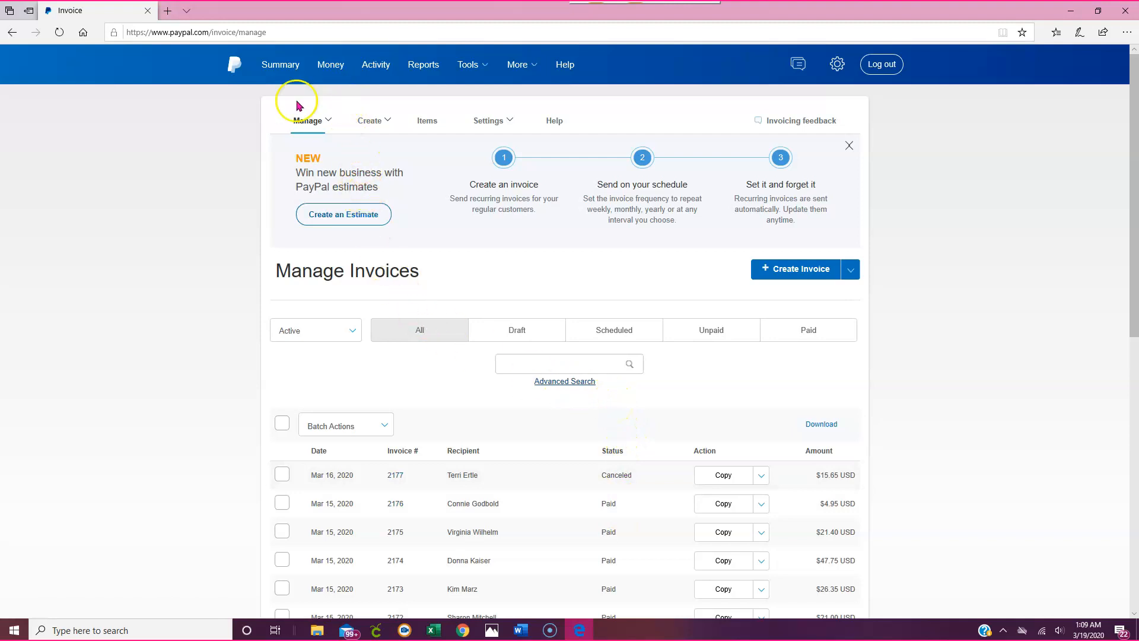
click(510, 67)
click(477, 67)
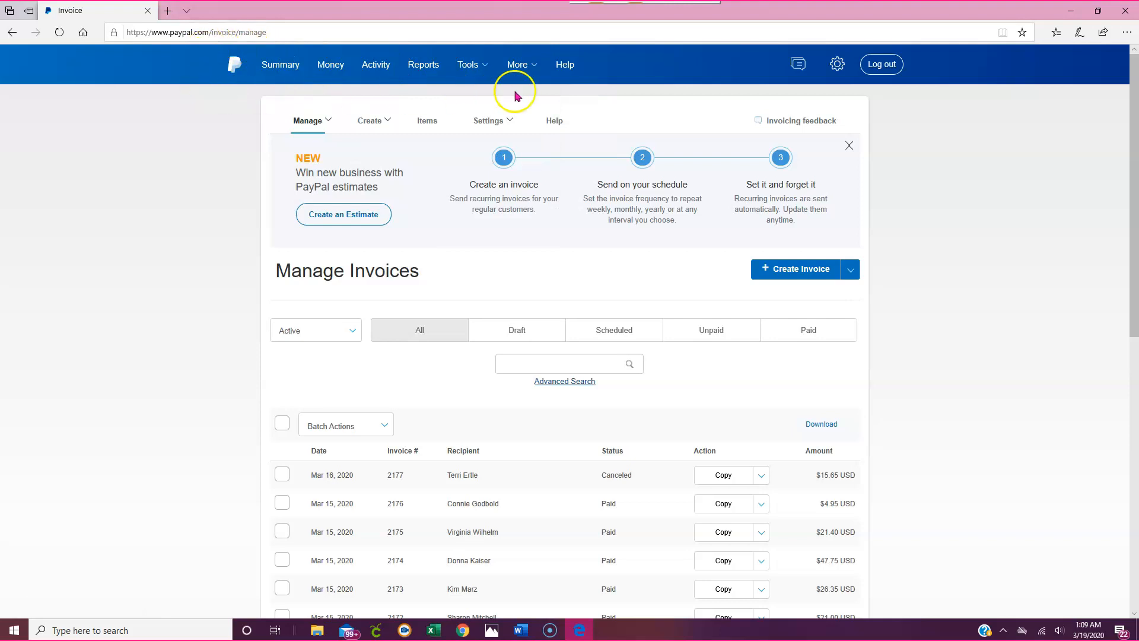
click(282, 66)
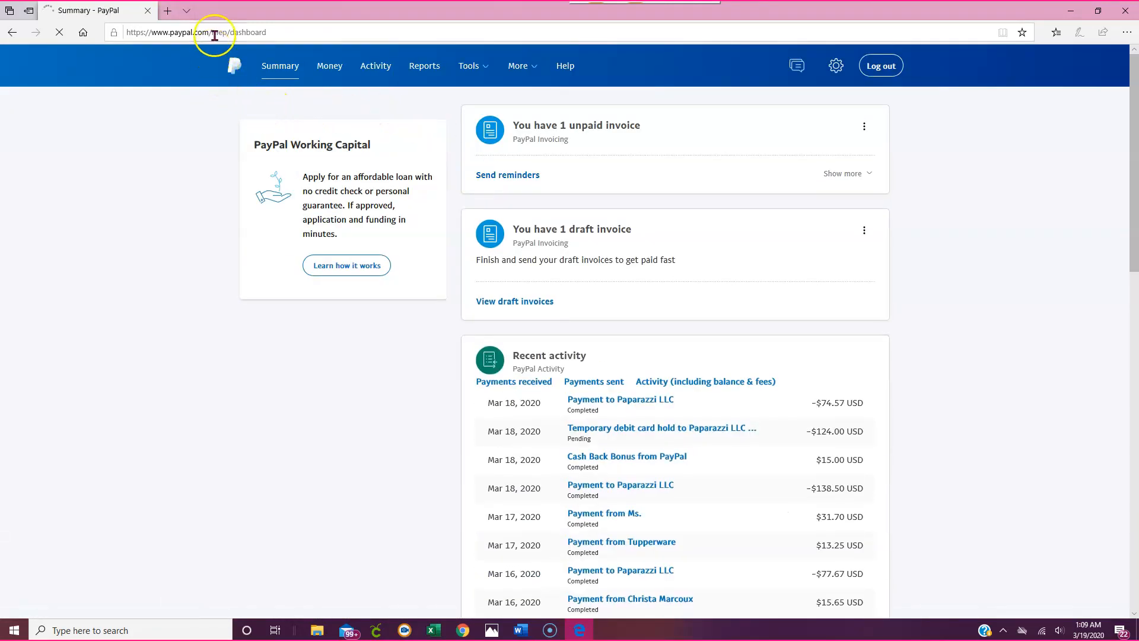
- Open the overview of all PayPal tools and look through the available apps
mouse_move(502, 52)
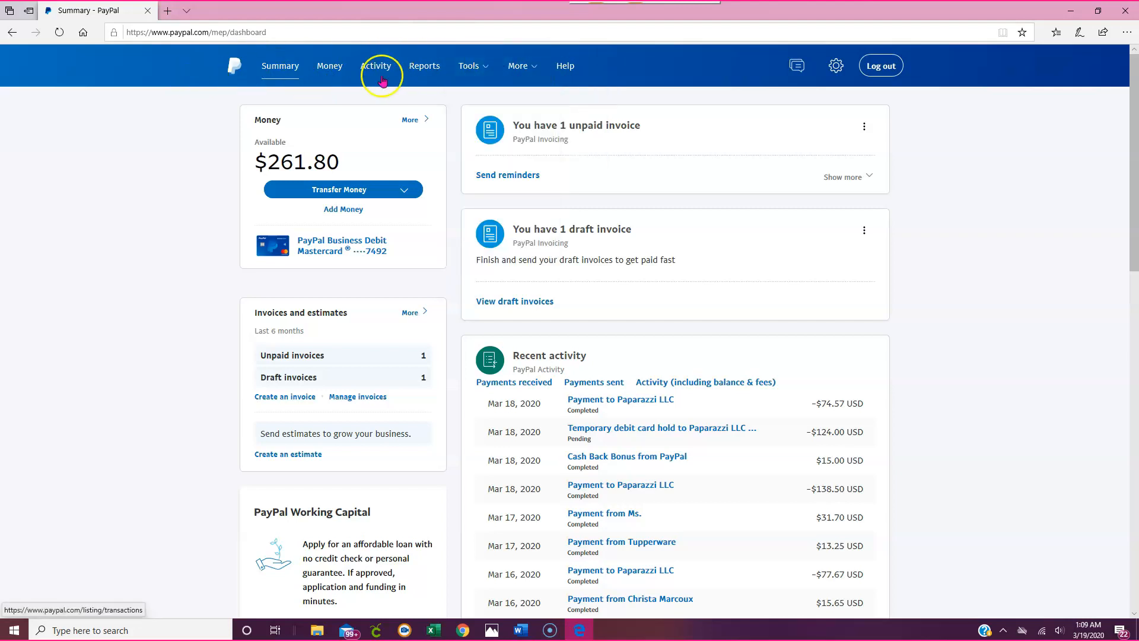
mouse_move(468, 71)
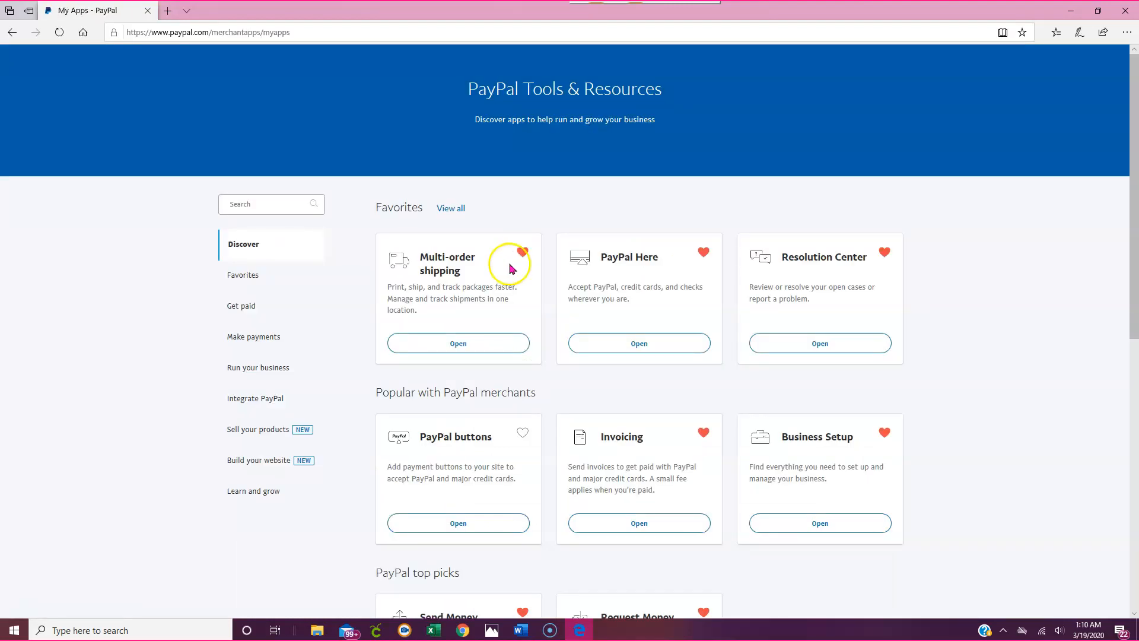
scroll(462, 402, down, 3)
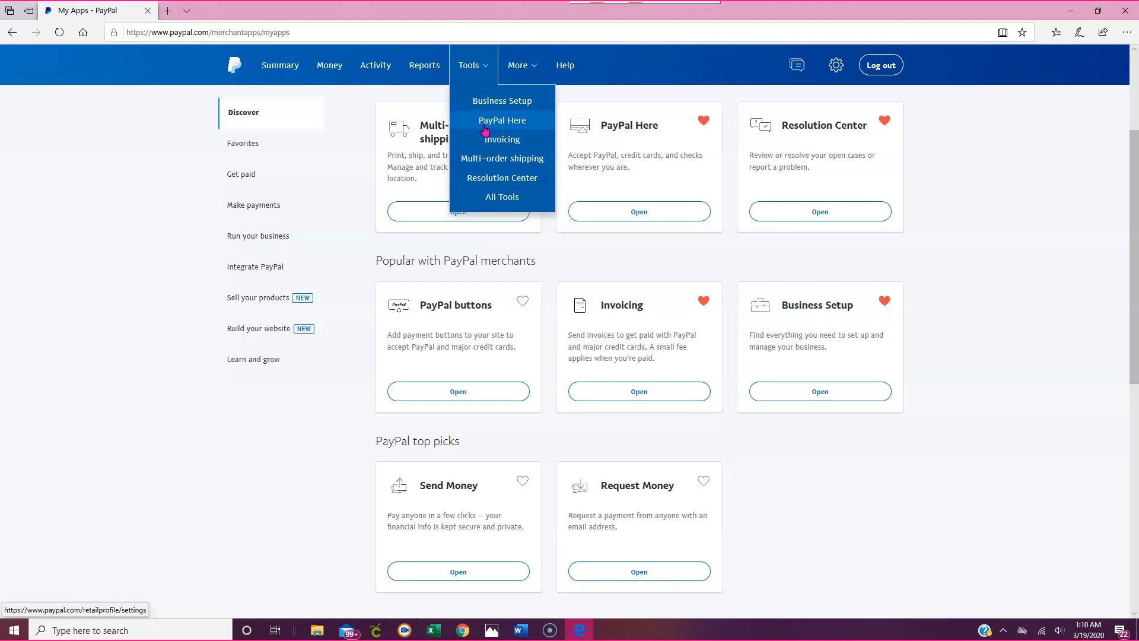
click(487, 101)
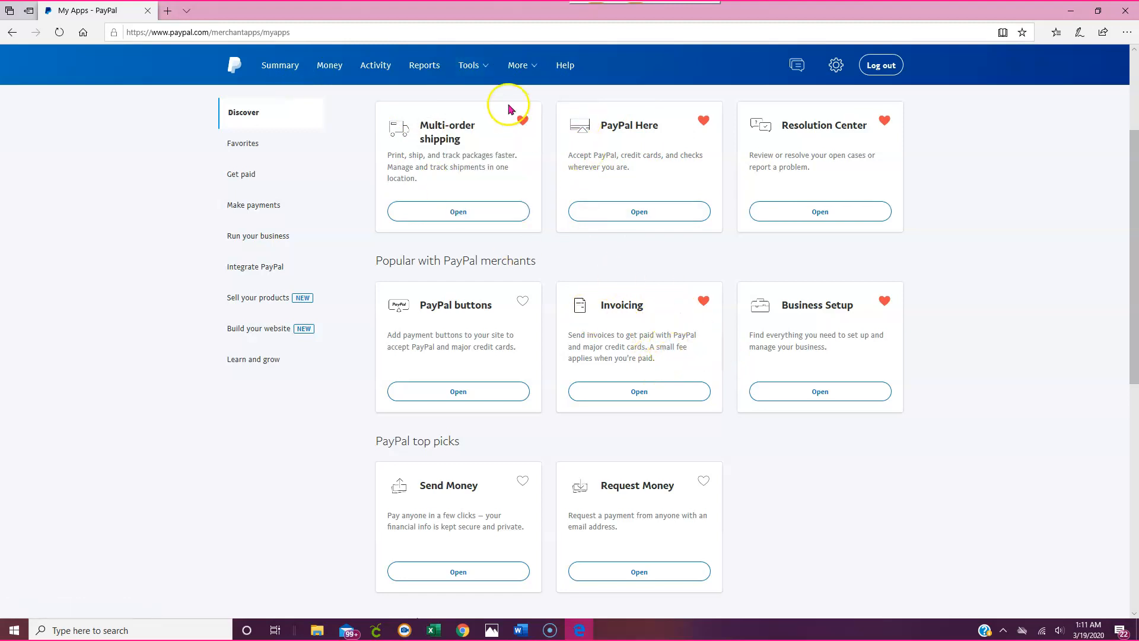
- Open the Invoicing tool and go to its list of saved items
mouse_move(475, 63)
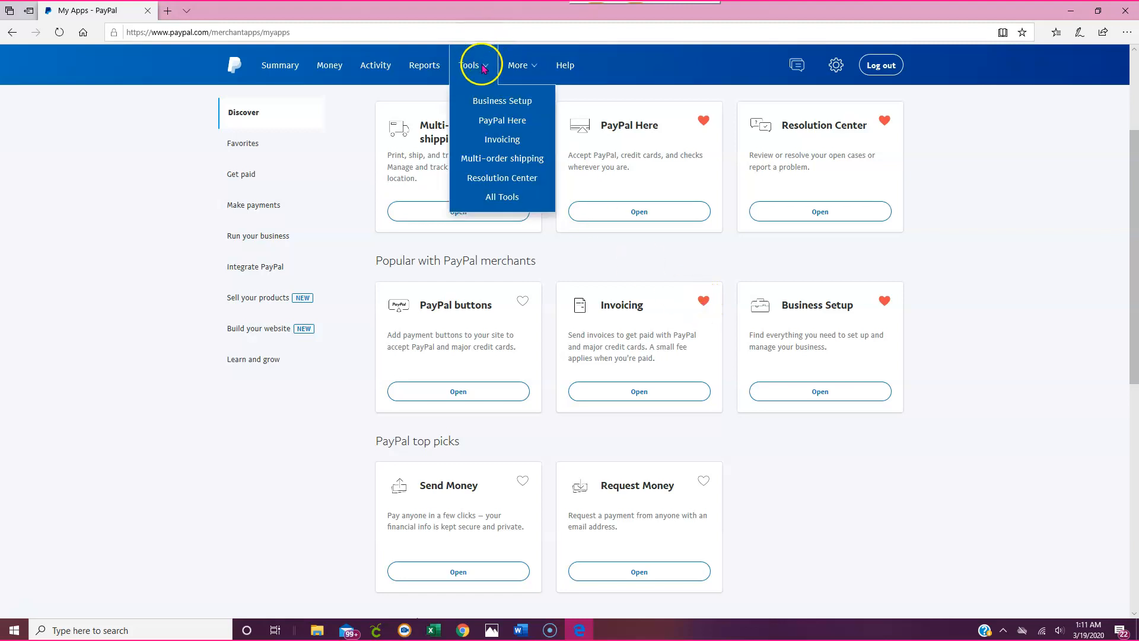
click(490, 139)
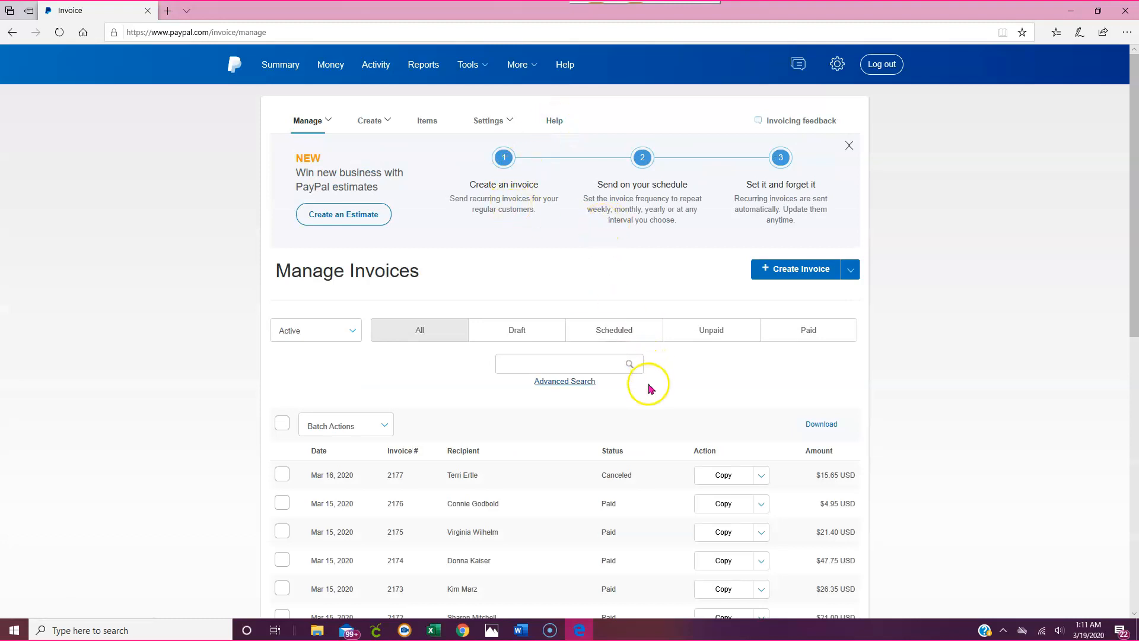
scroll(651, 387, down, 4)
scroll(651, 365, up, 4)
click(503, 123)
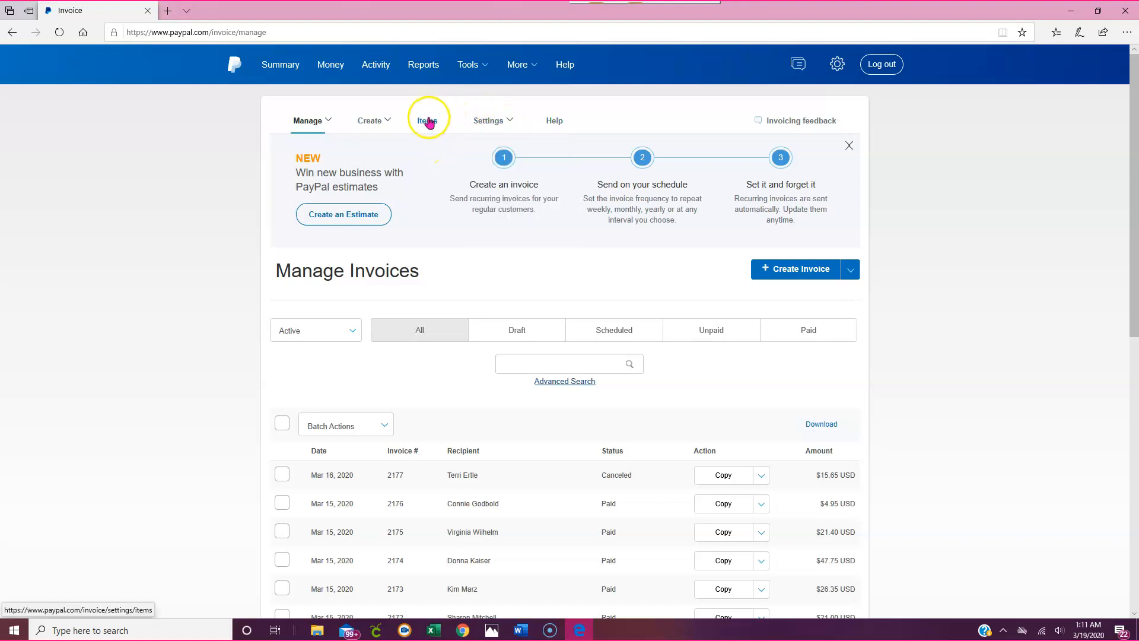
mouse_move(484, 123)
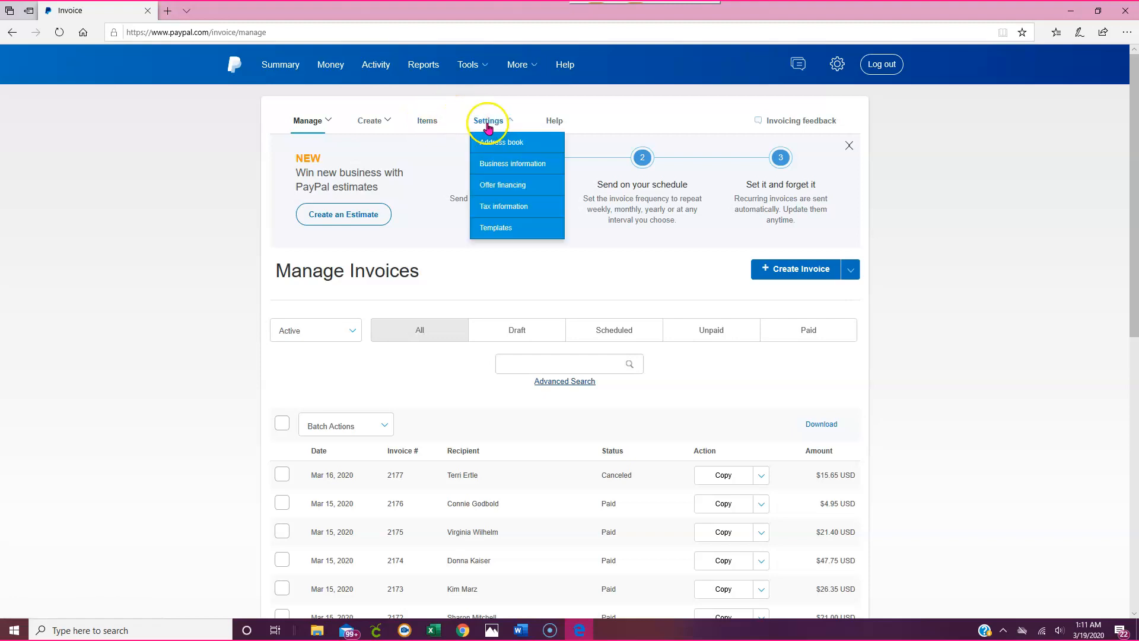
mouse_move(370, 124)
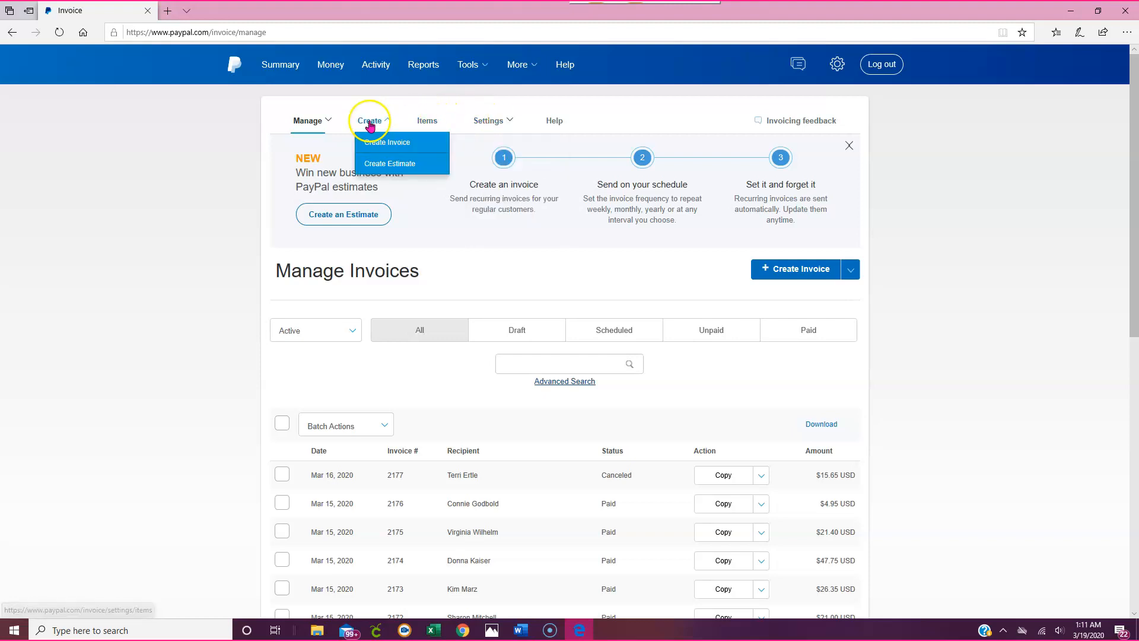
click(427, 121)
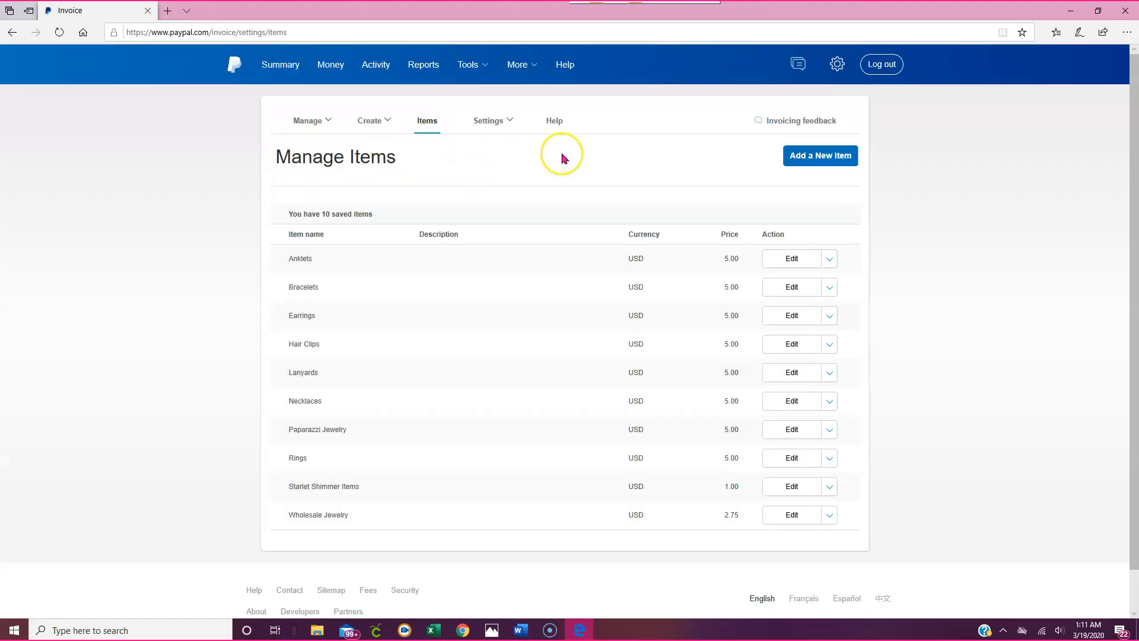
- Look through the saved items and check the additional actions available for the Anklets item
scroll(565, 158, down, 1)
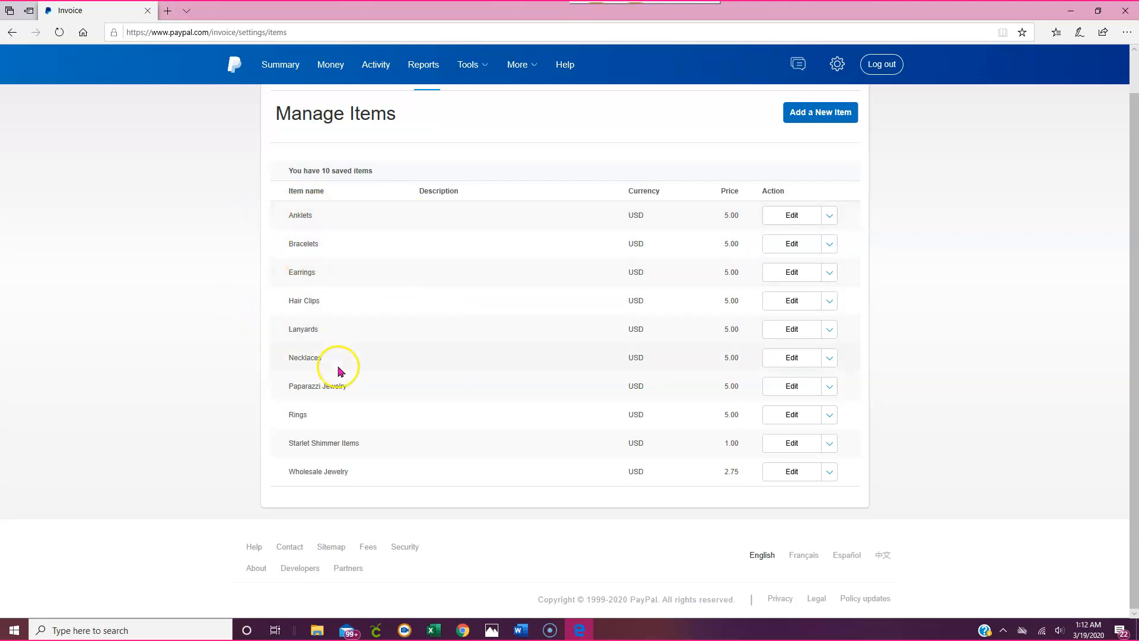
click(830, 215)
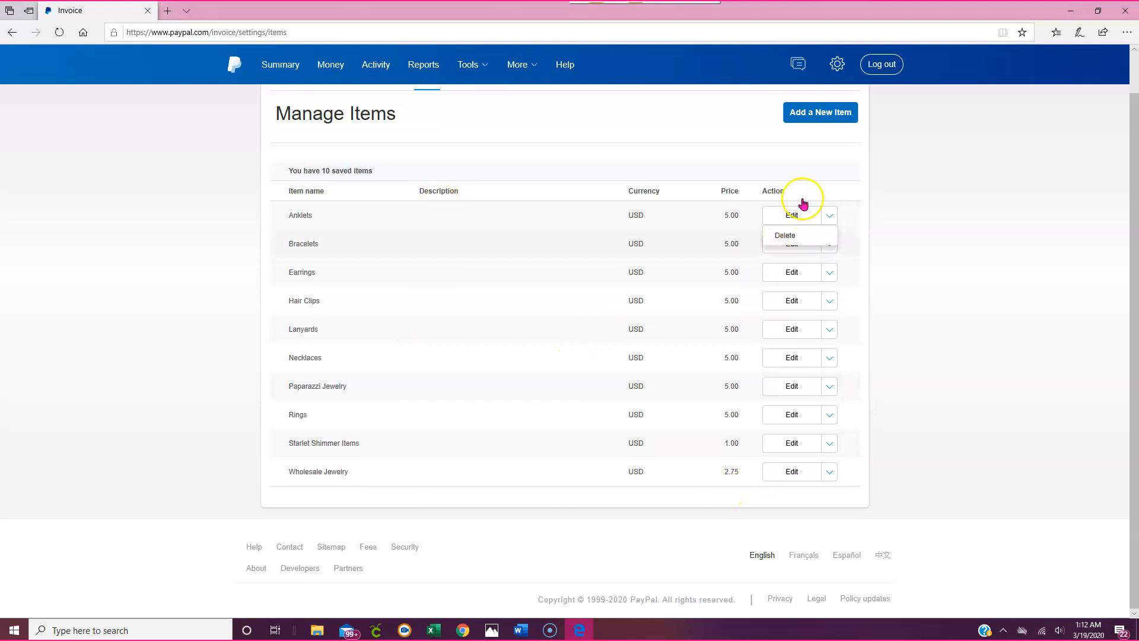
click(1021, 227)
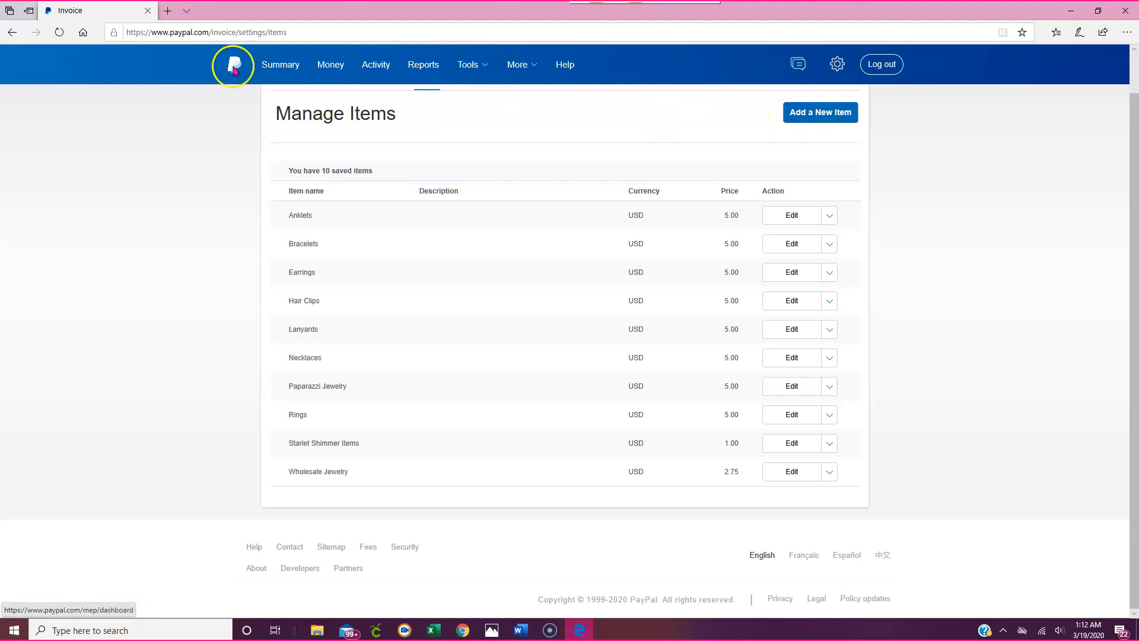
scroll(433, 178, up, 1)
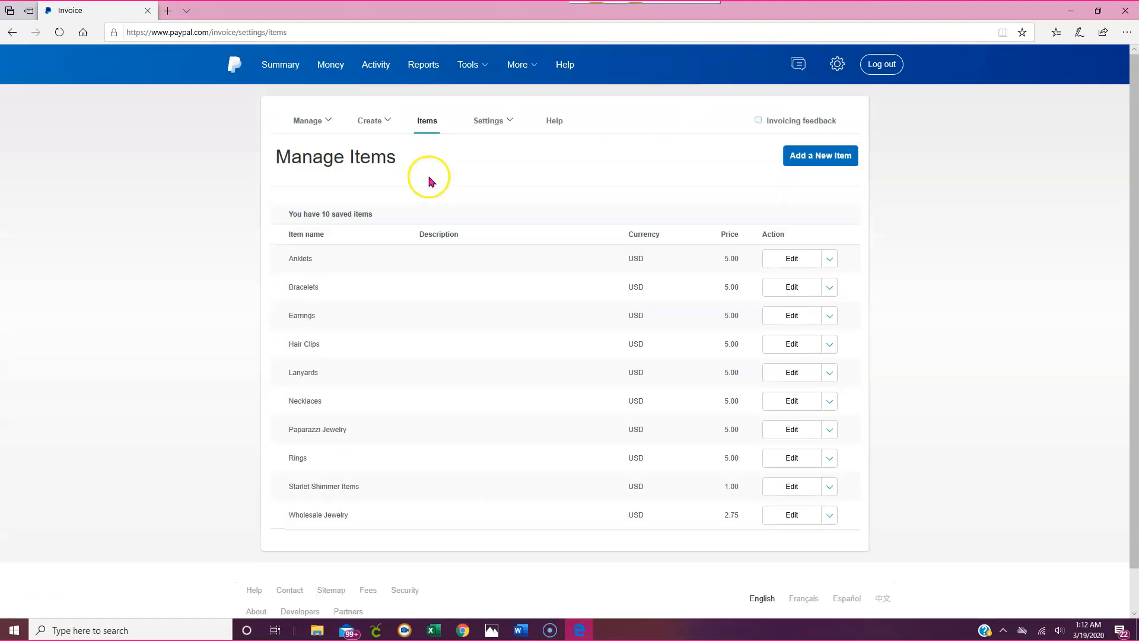
- Start a new saved item and name it "Paparazzi Necklace"
click(843, 160)
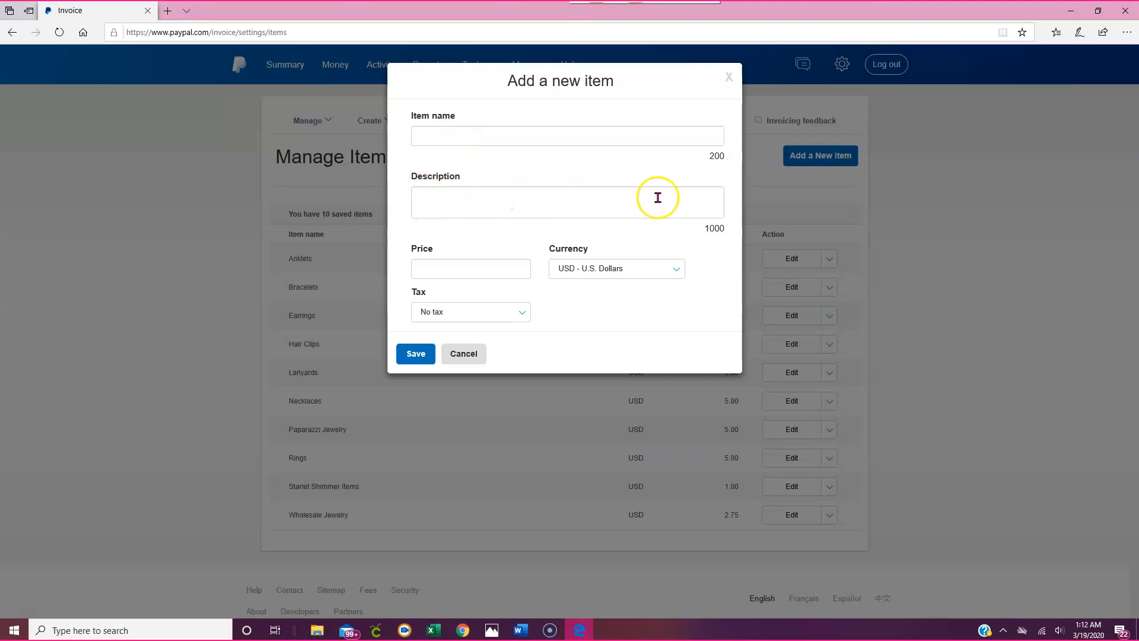
click(455, 130)
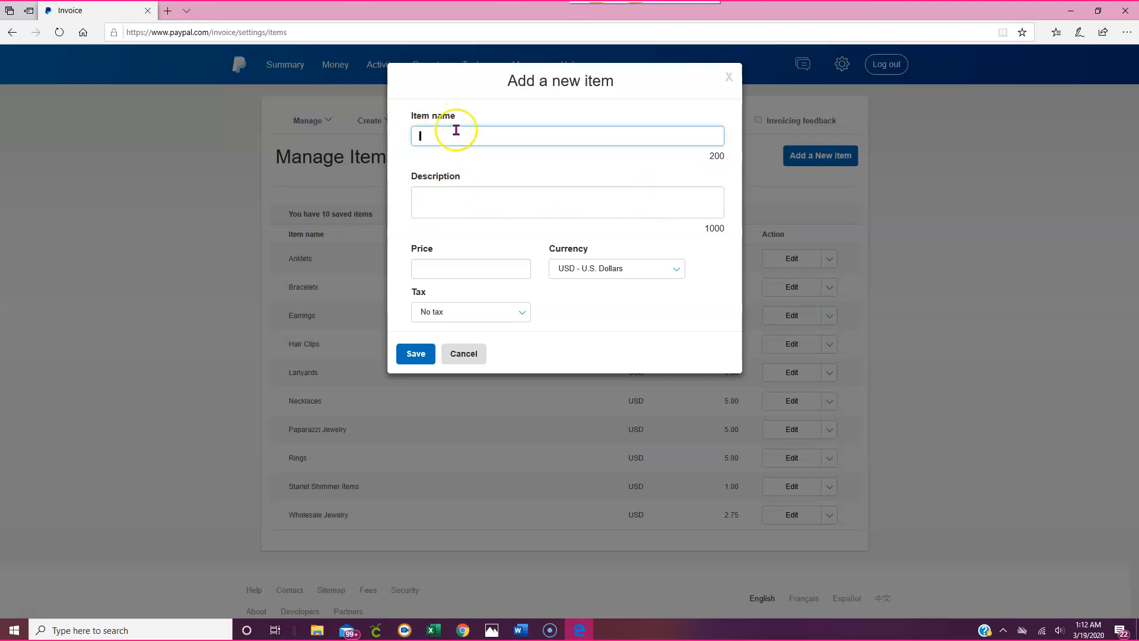
text(Papa)
text(razzi Nekcl)
- Enter "Yellow Moonstone Teardrop Necklace" as the new item's description
click(439, 197)
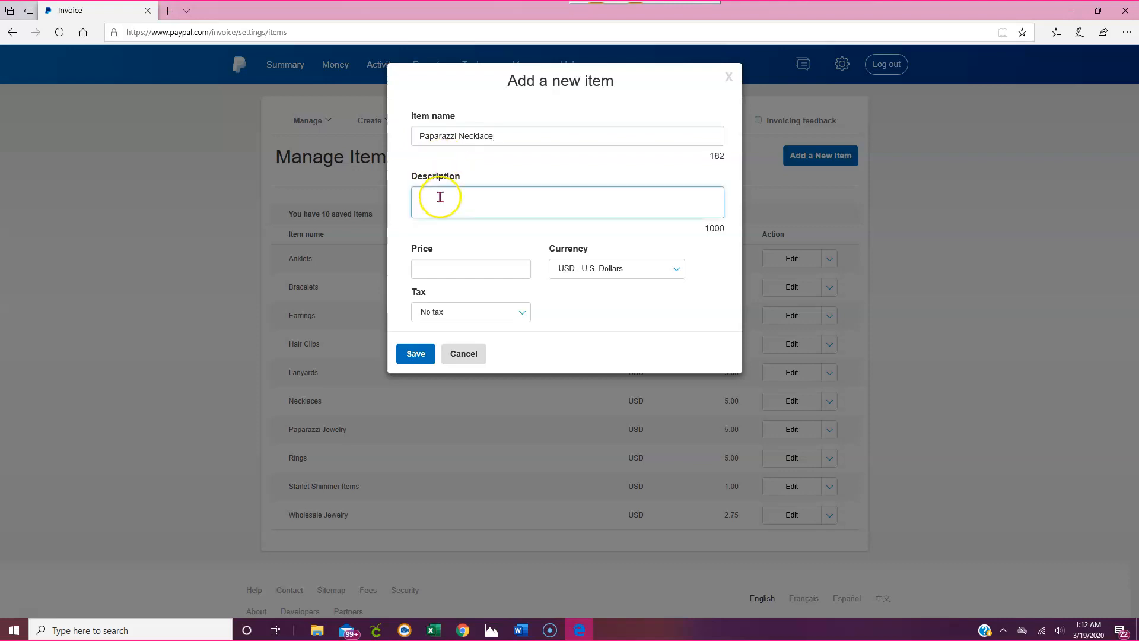
text(Yellow Moonstone Teardrop)
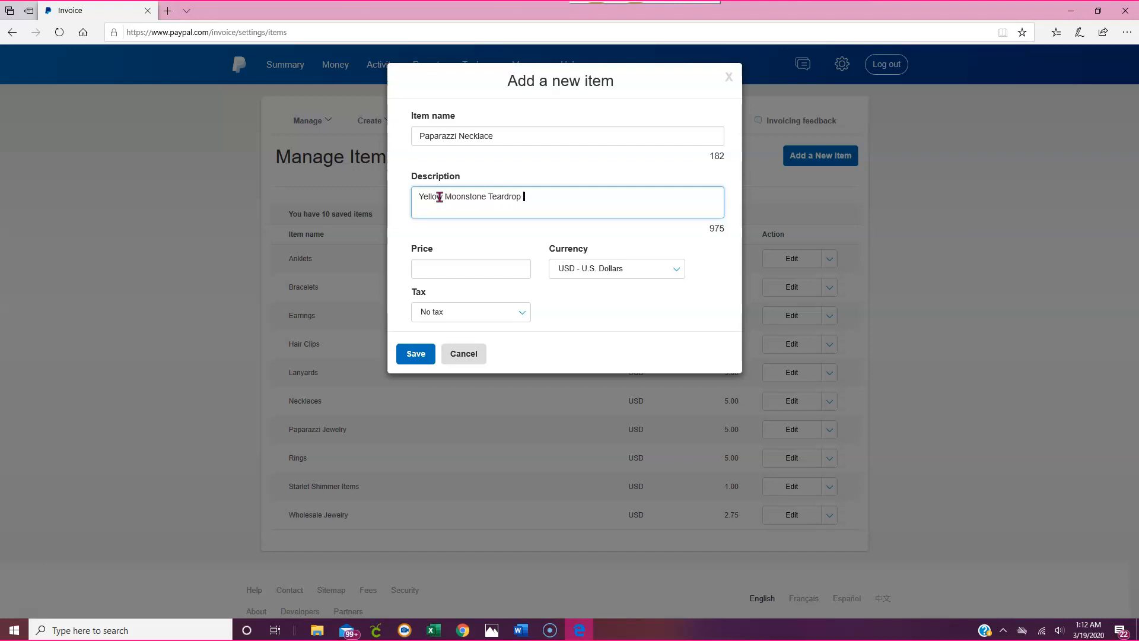
text( Necklace)
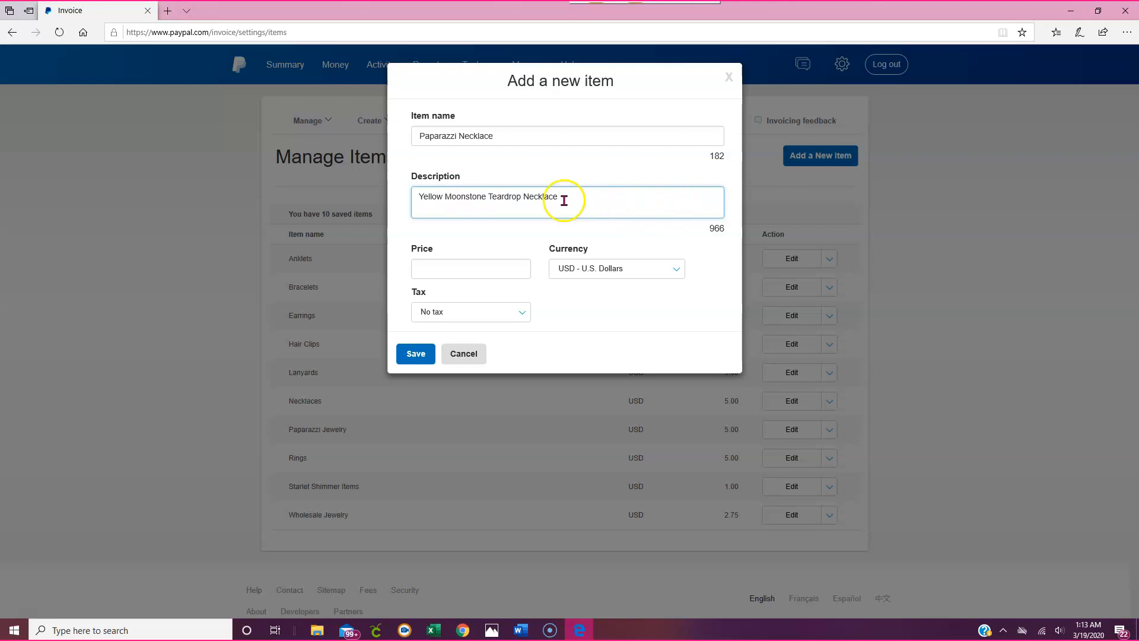
- Replace the new item's description with "Miss You Ni verse"
drag(564, 199, 354, 201)
text(Miss)
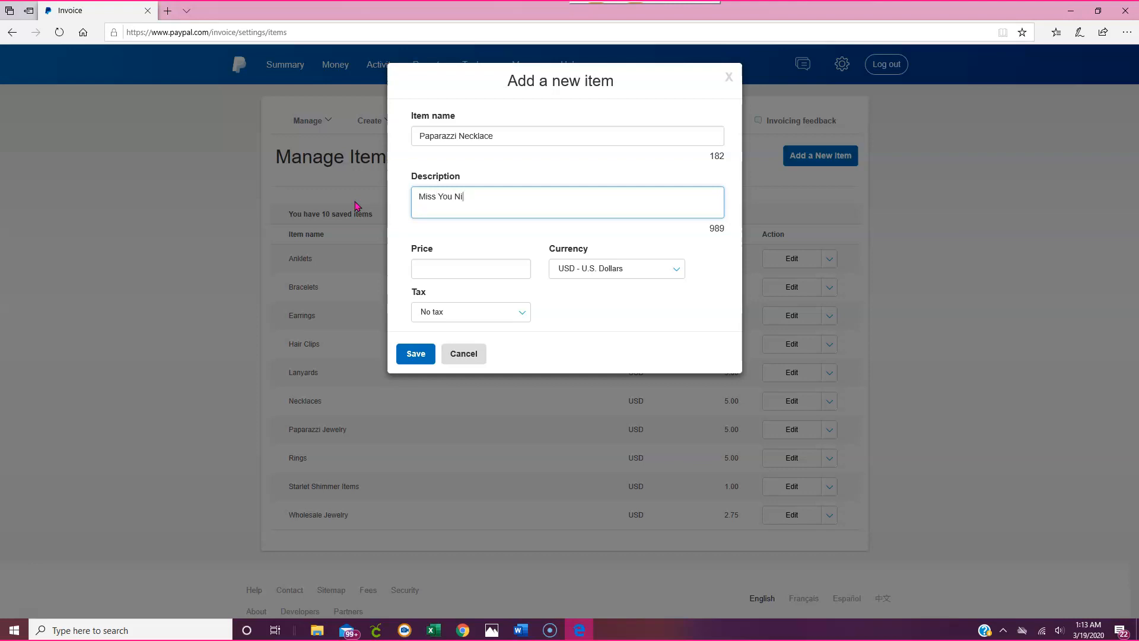
text(You Ni ver)
- Clear the new item's description
drag(518, 198, 400, 193)
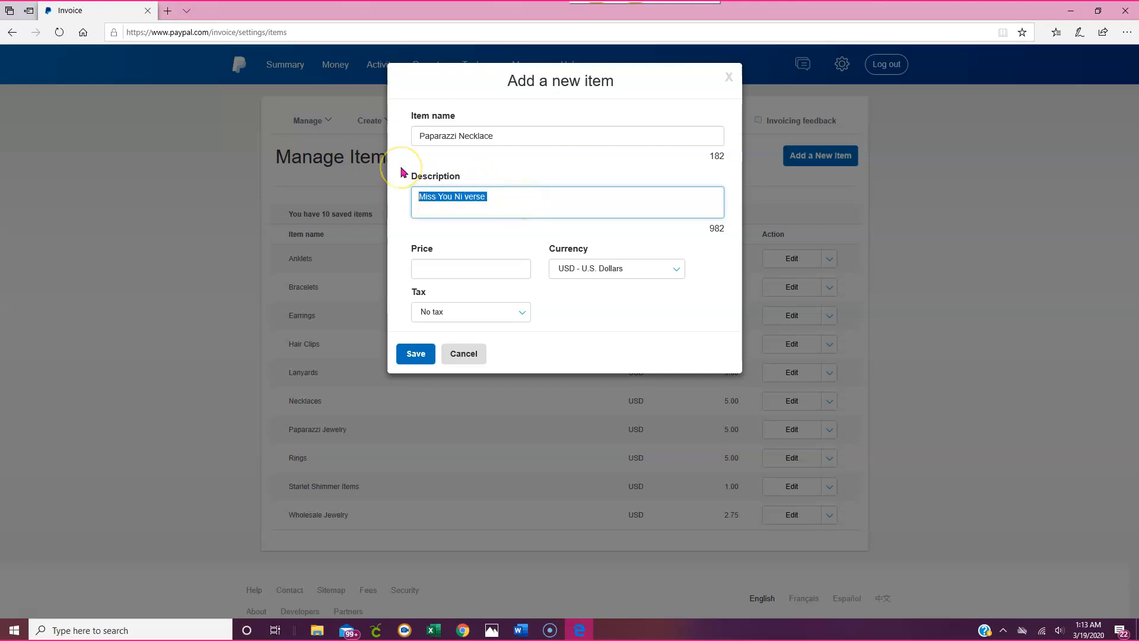
key(BackSpace)
click(441, 188)
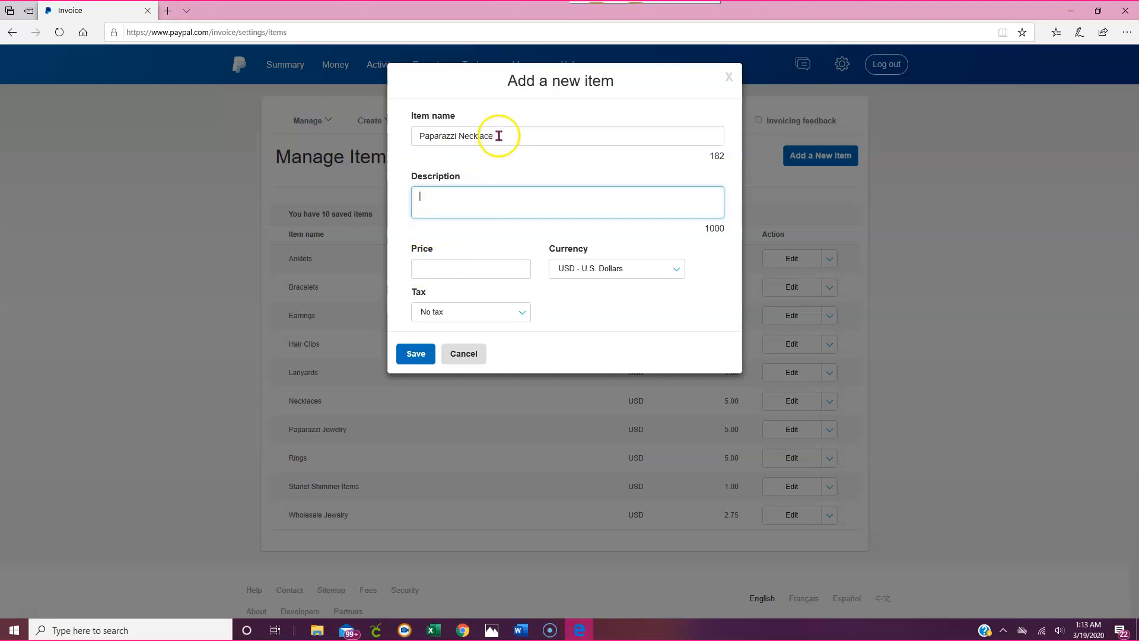
- Set the new item's price to 5.00 with USD - U.S. Dollars as the currency
click(493, 267)
text(5.00)
key(Return)
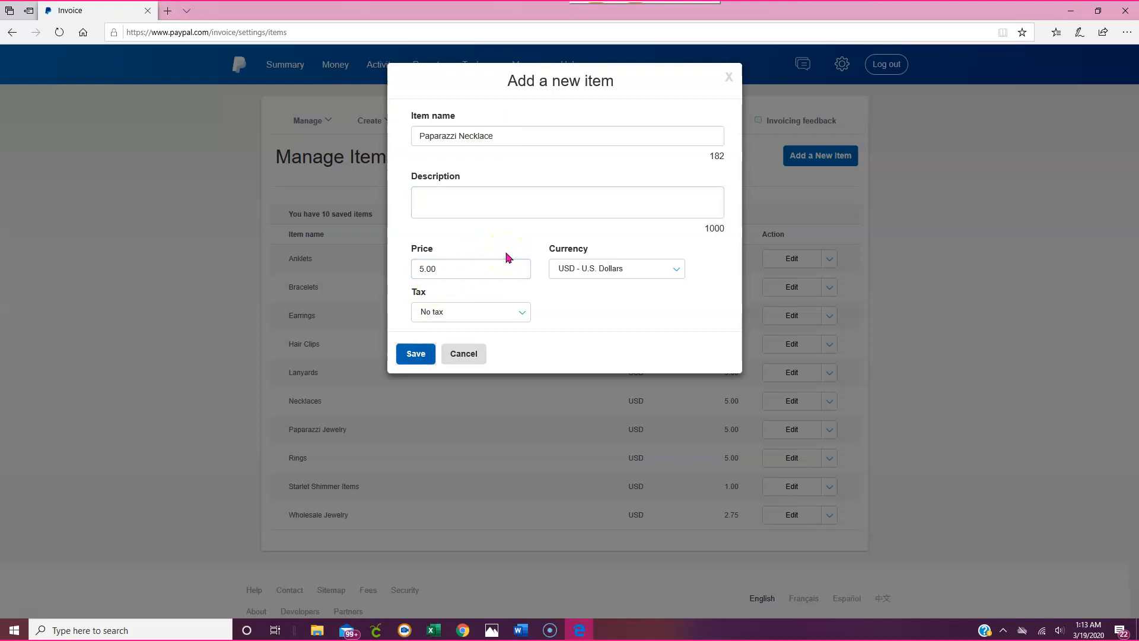
click(611, 270)
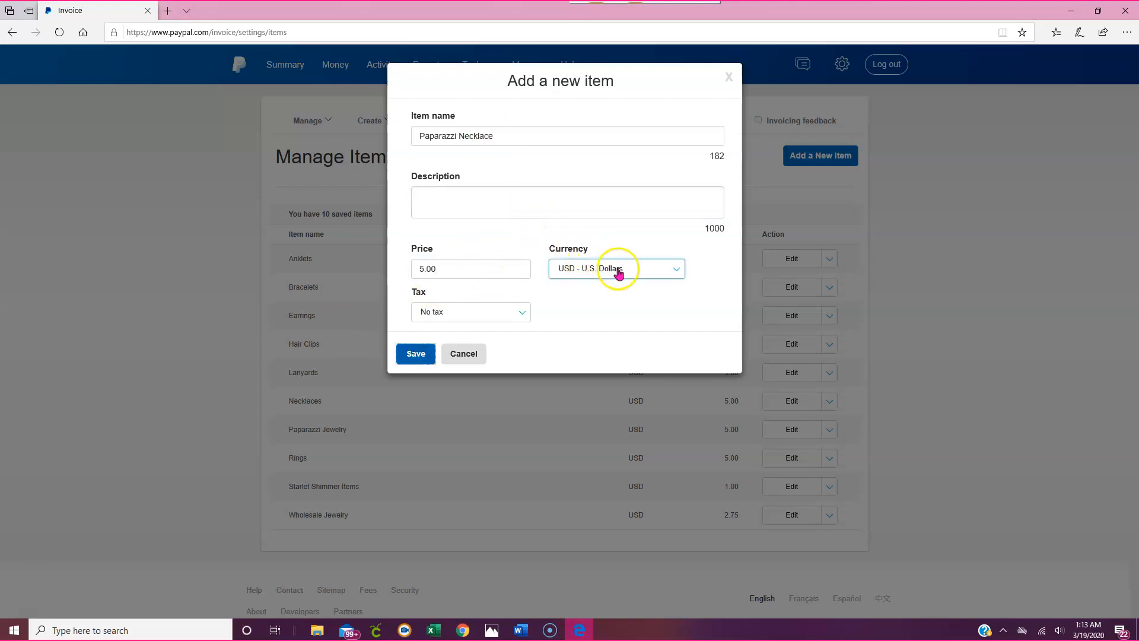
click(674, 267)
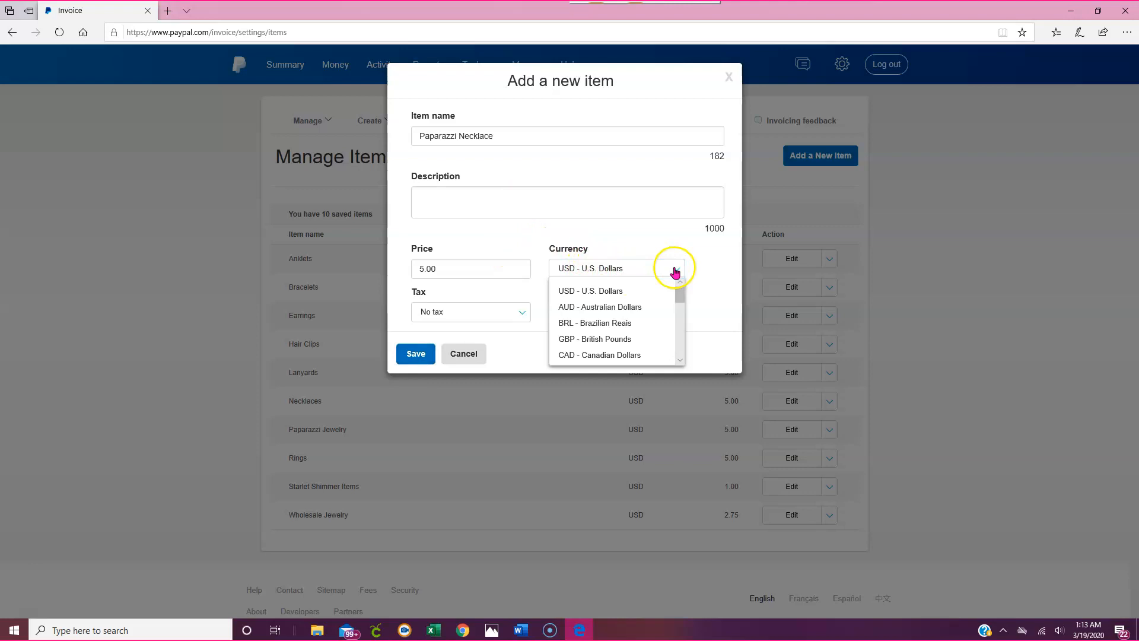
click(596, 291)
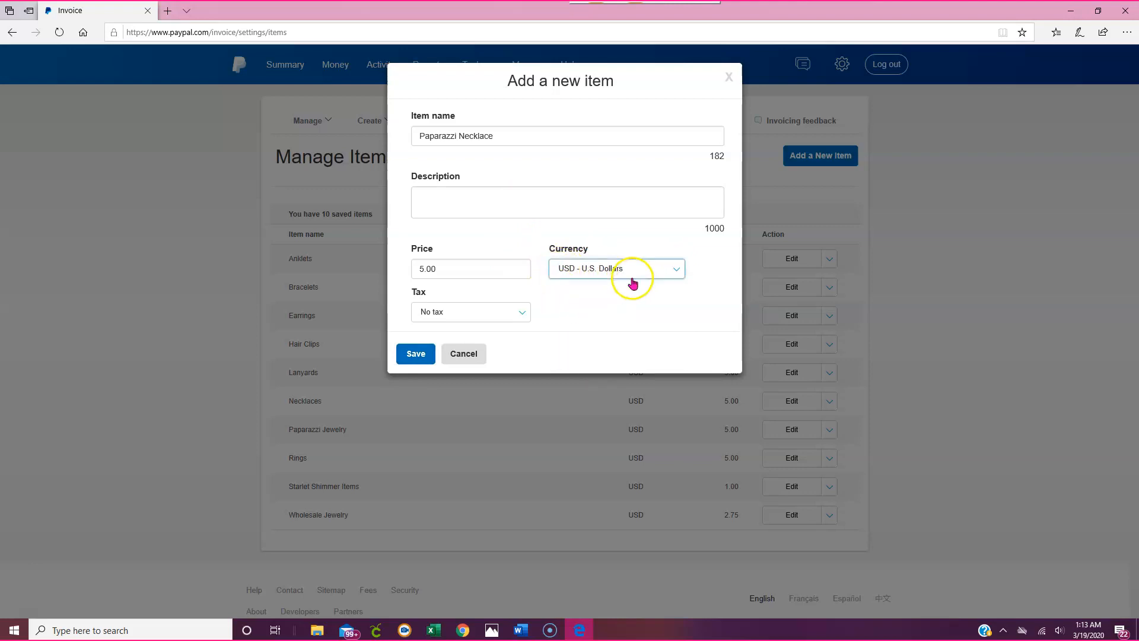
- Add a new tax to the item, named "Indiana Sales Tax" with a rate of 7%
click(460, 312)
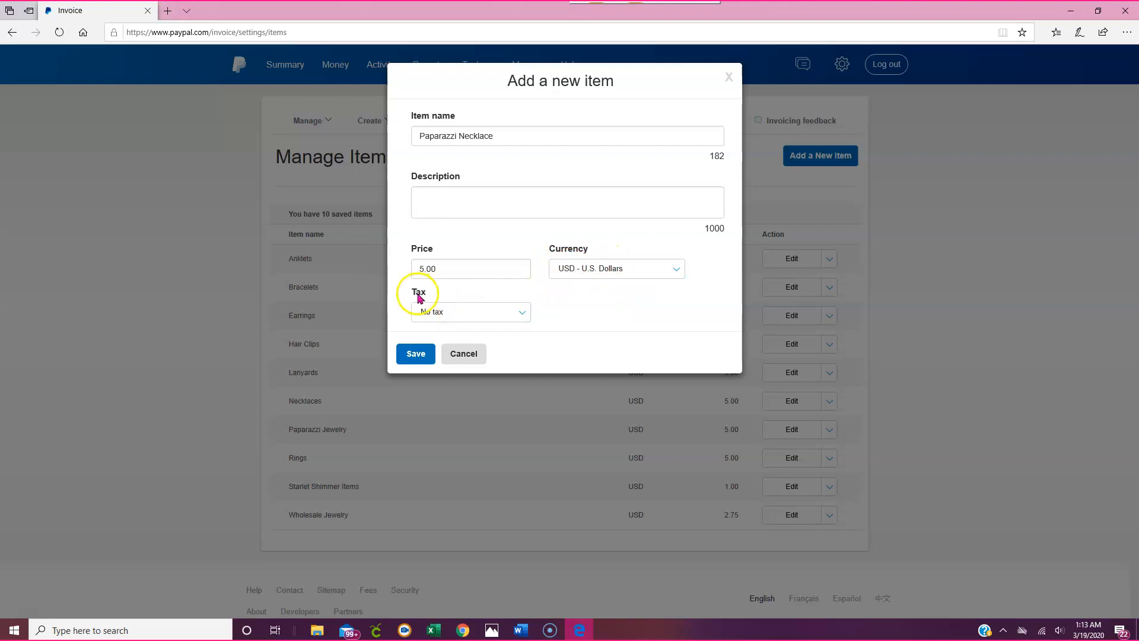
click(508, 318)
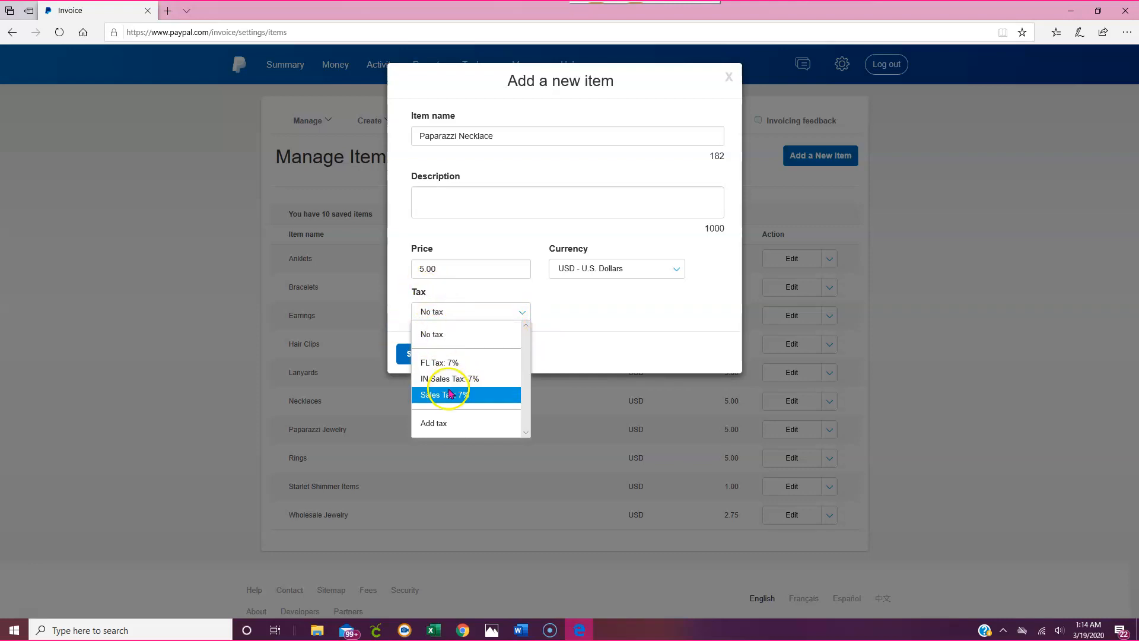
click(435, 424)
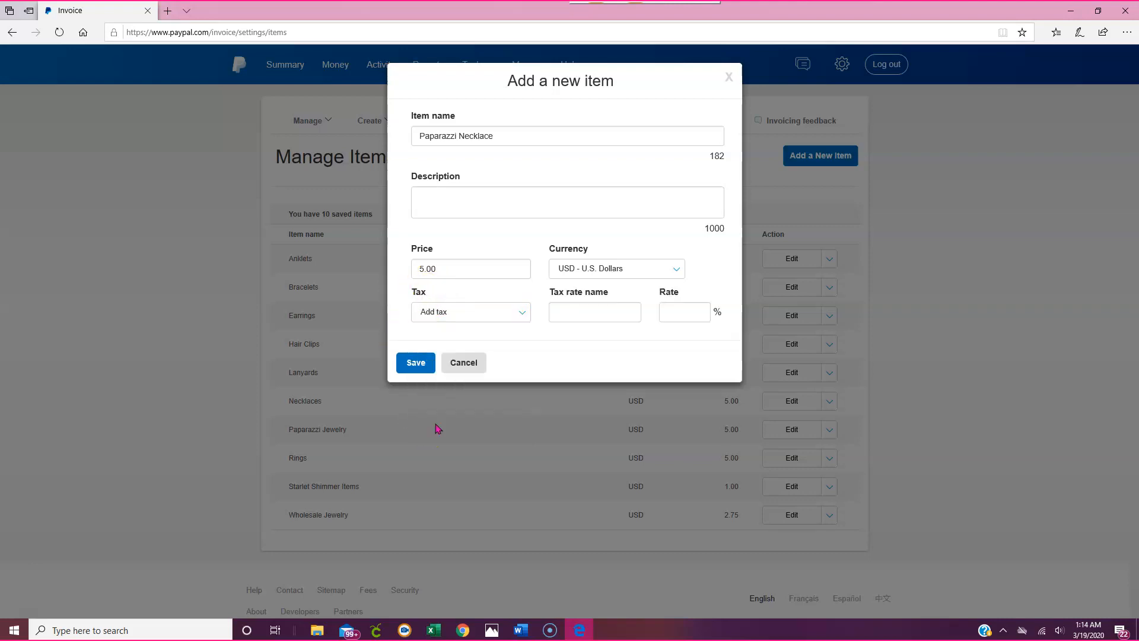
click(590, 316)
text(Indi)
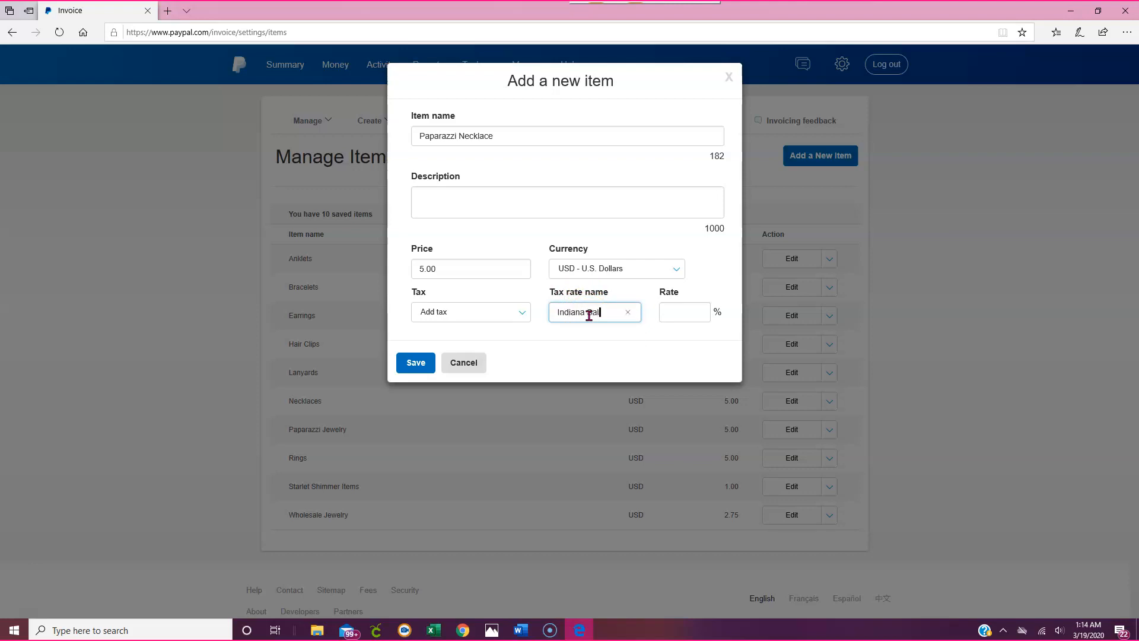
text(ana Sales Tax)
click(663, 311)
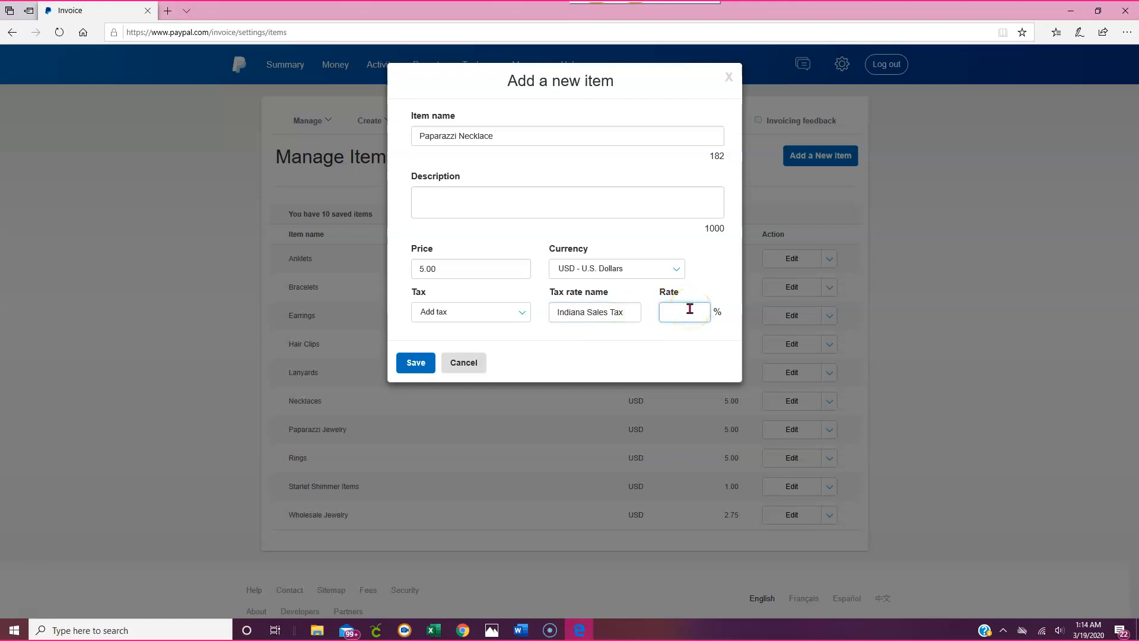
key(Page_Down)
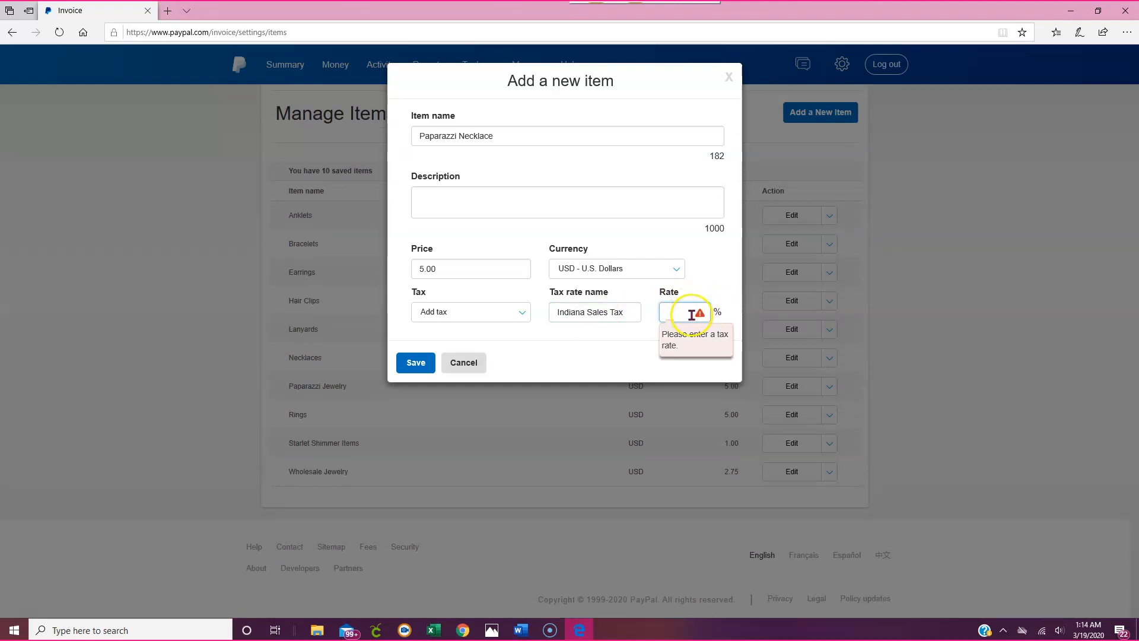
text(7)
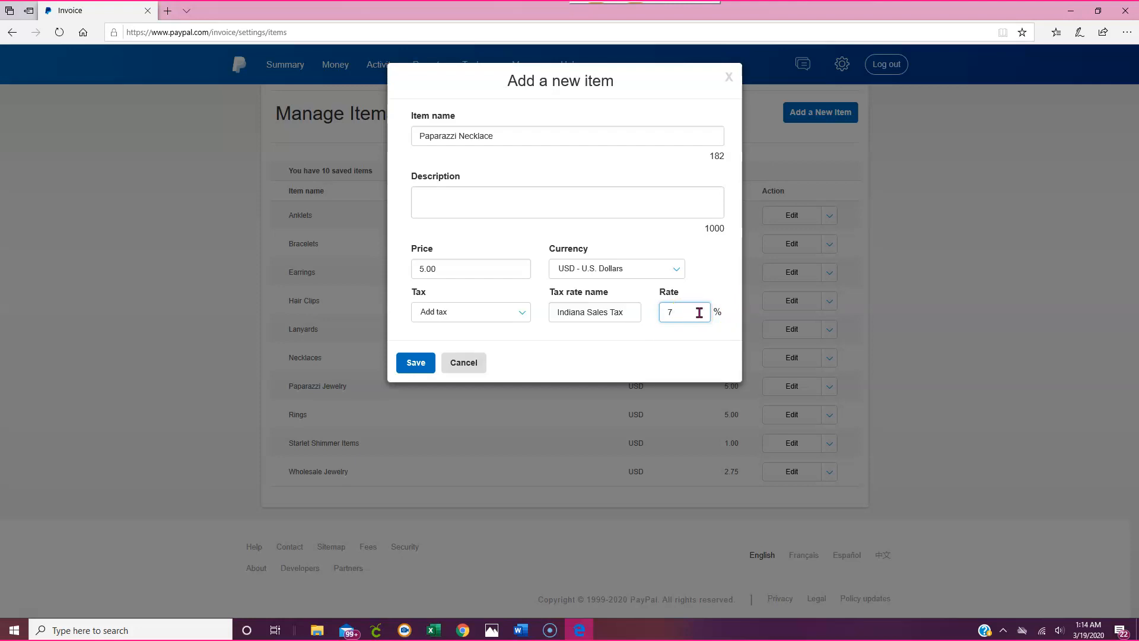
- Change the new tax to "Wisconsin Tax" with a rate of 5.5% and save the item
key(BackSpace)
text(4)
key(BackSpace)
text(.52)
key(Tab)
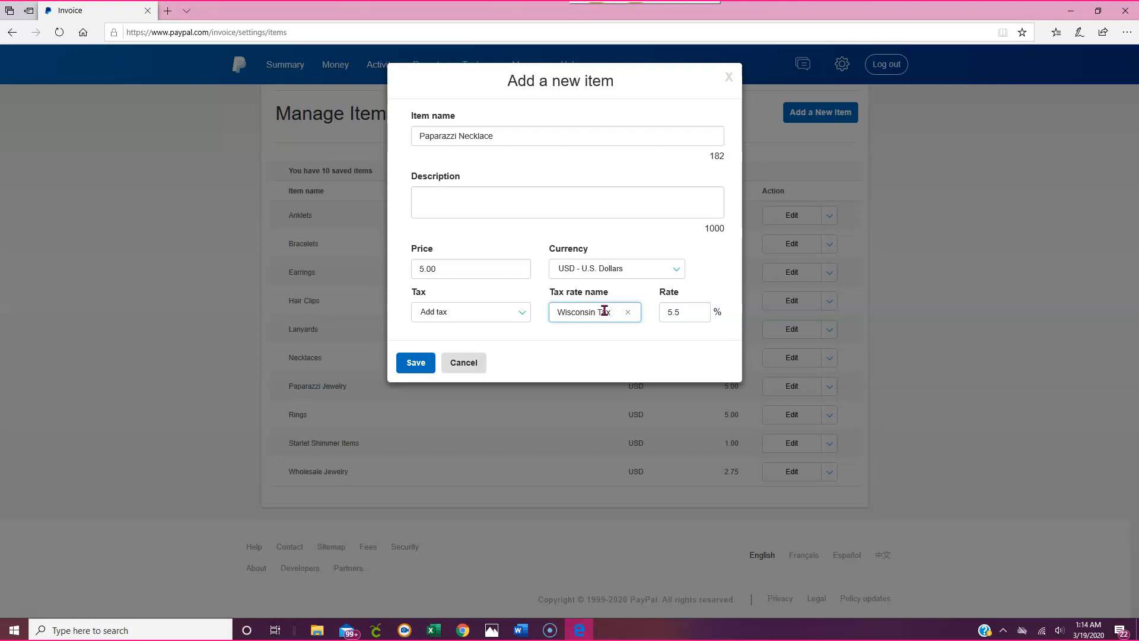
click(417, 361)
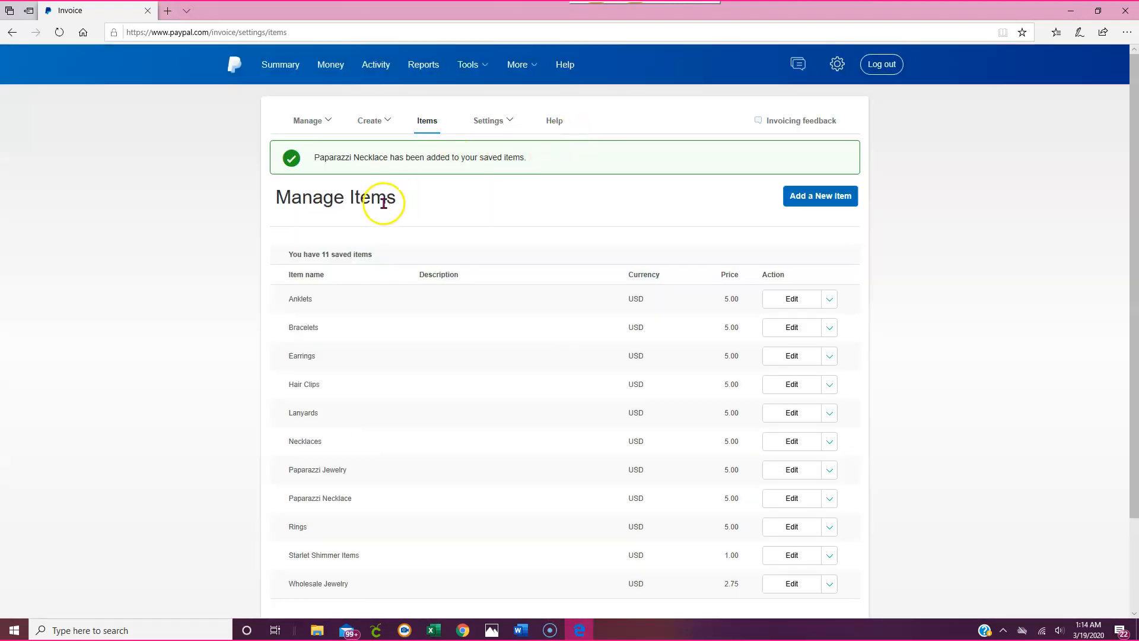
- Delete the Paparazzi Necklace item from the saved items
scroll(415, 208, down, 3)
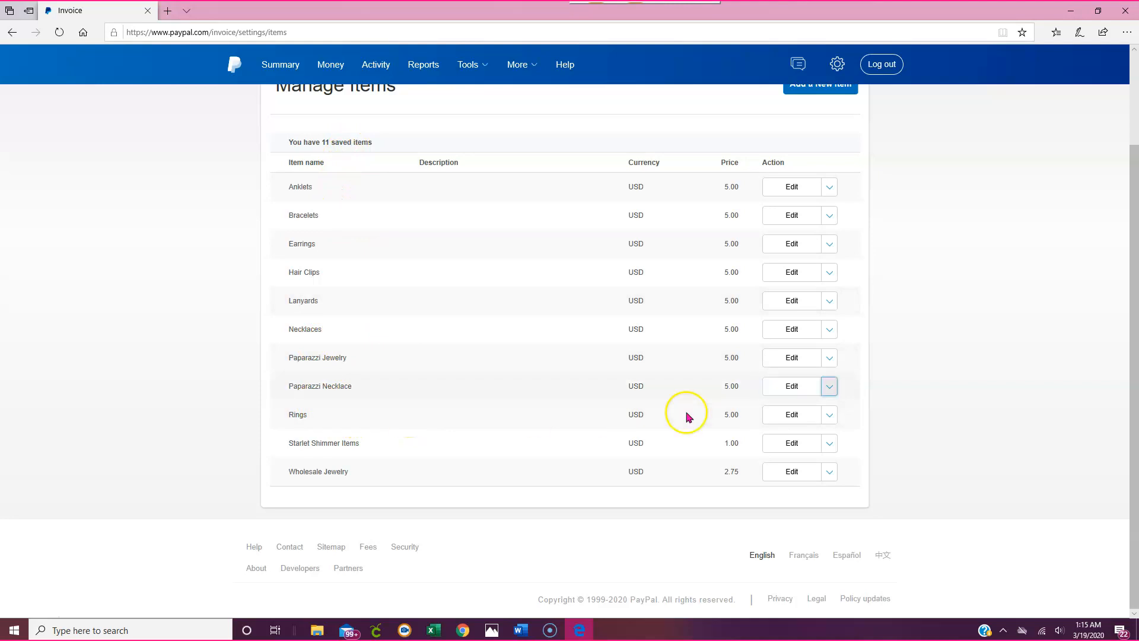
click(829, 387)
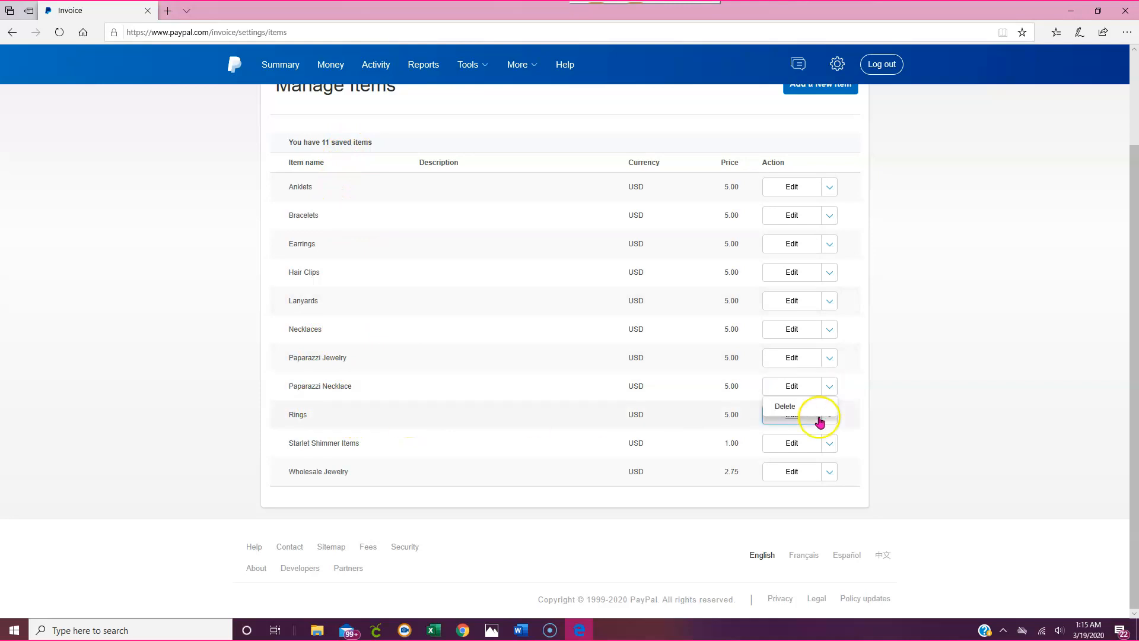
click(786, 407)
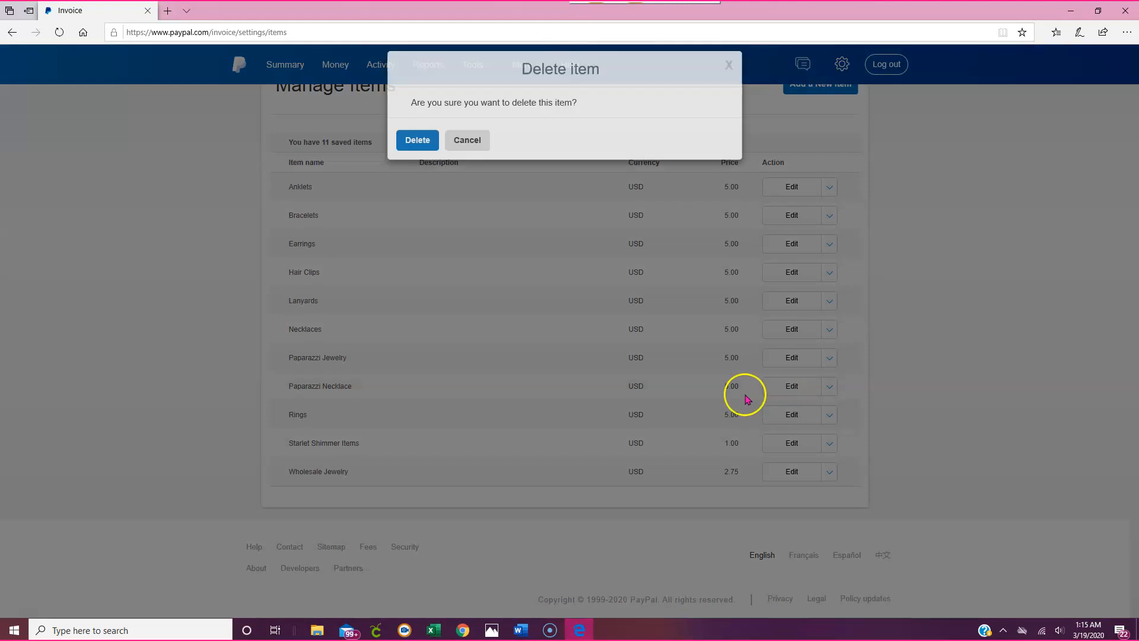
click(425, 159)
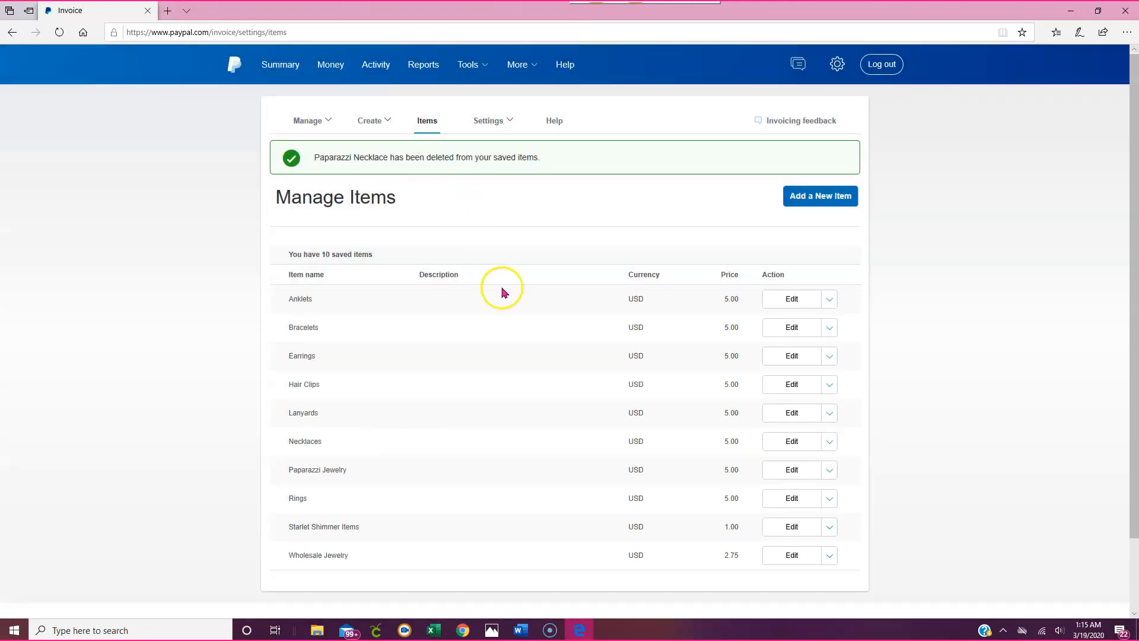
- Delete the Wholesale Jewelry item from the saved items
scroll(508, 290, down, 2)
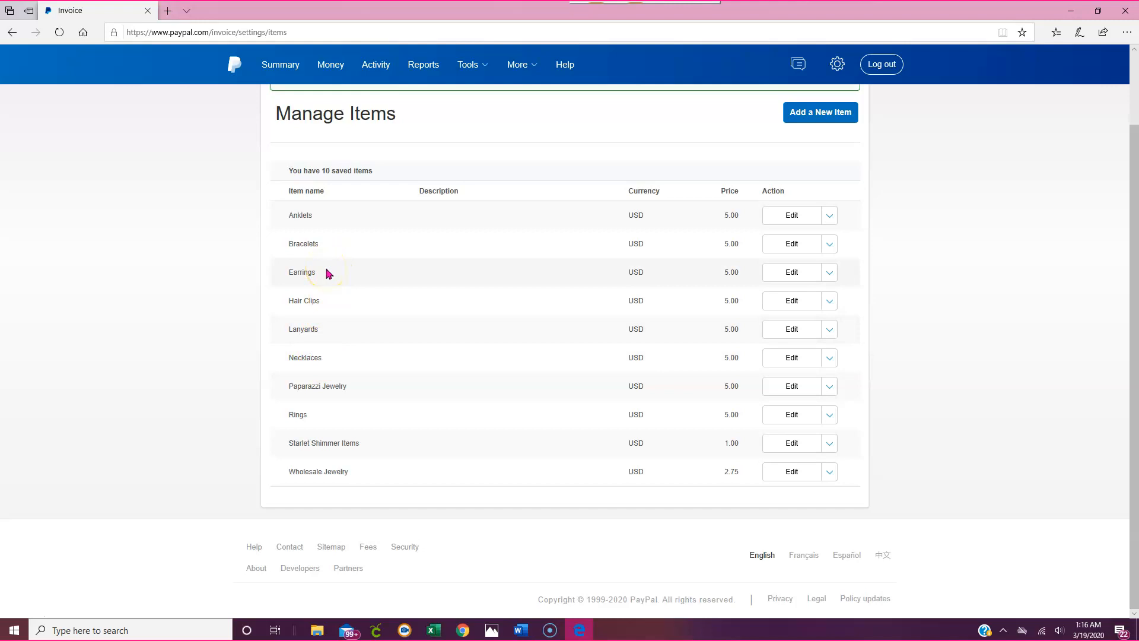
click(334, 238)
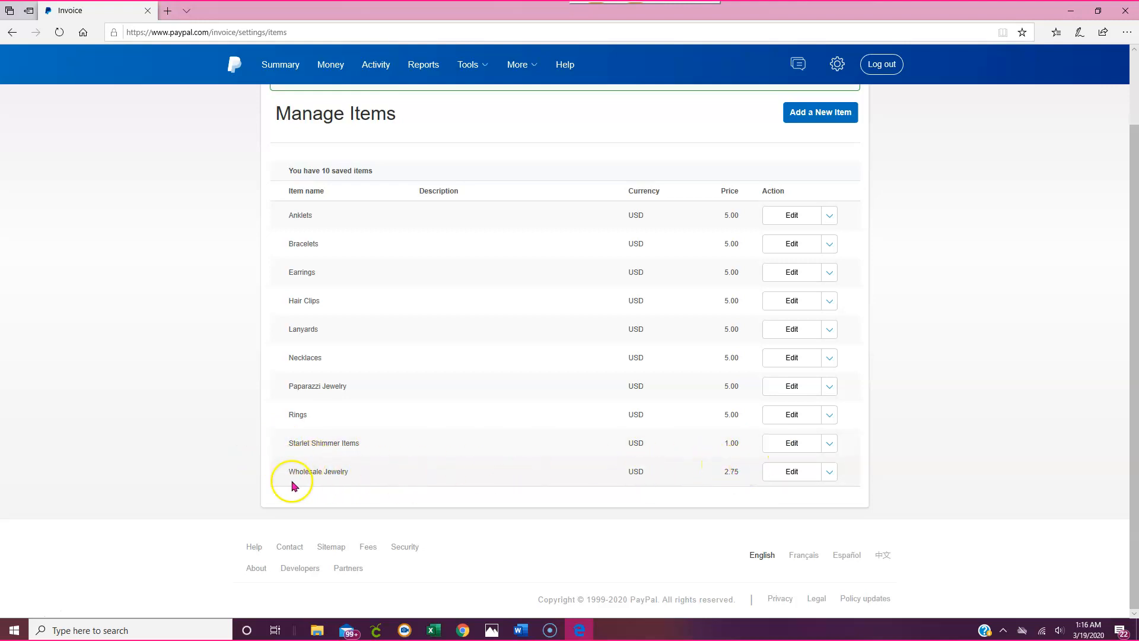
click(829, 475)
click(792, 492)
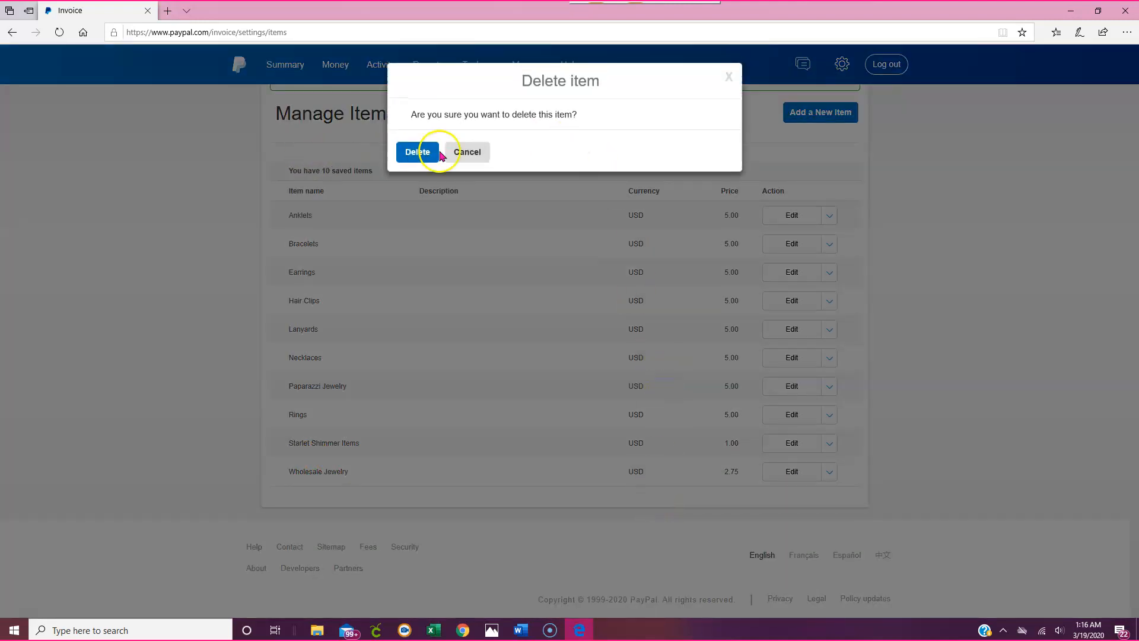
click(417, 152)
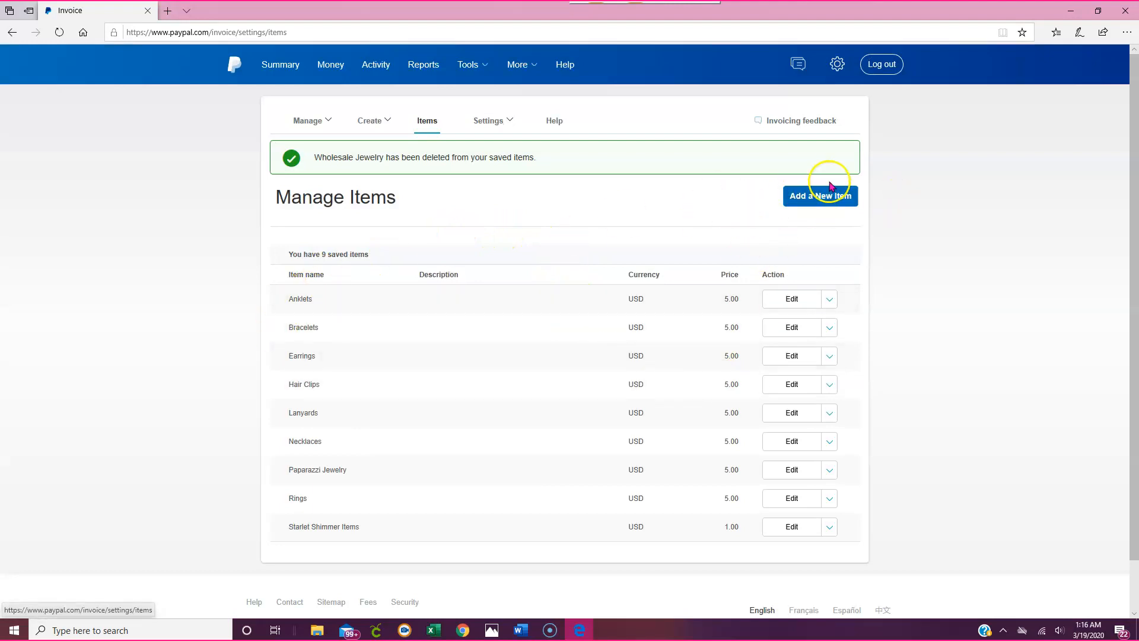
- Add a saved item named "Widget" priced at 14.95 with the tax IN Sales Tax: 7%
click(810, 203)
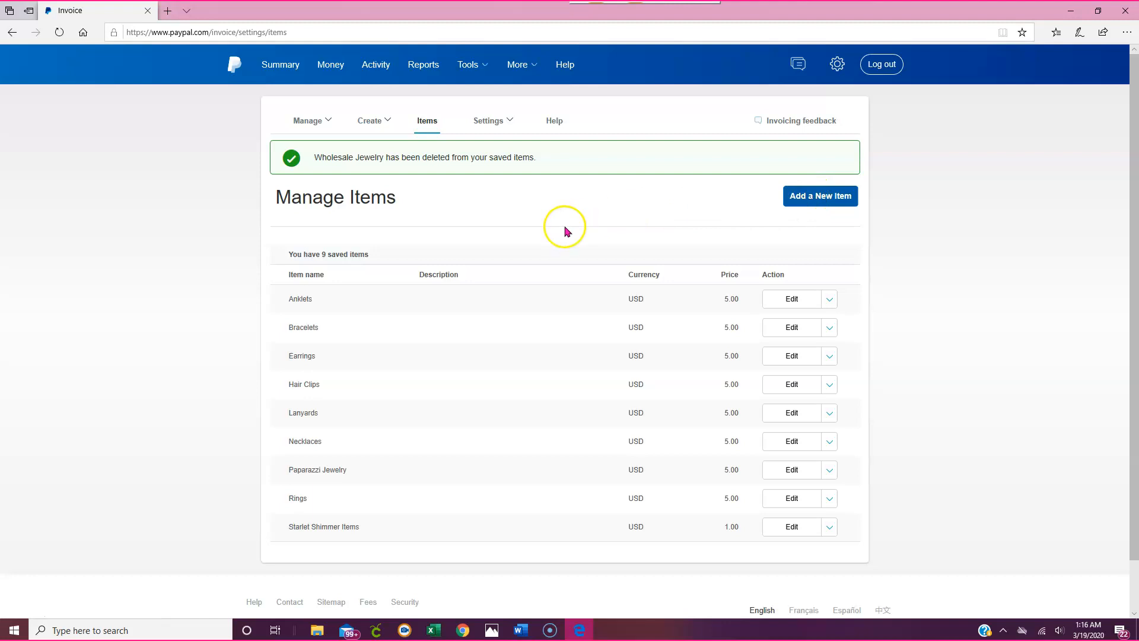
click(468, 136)
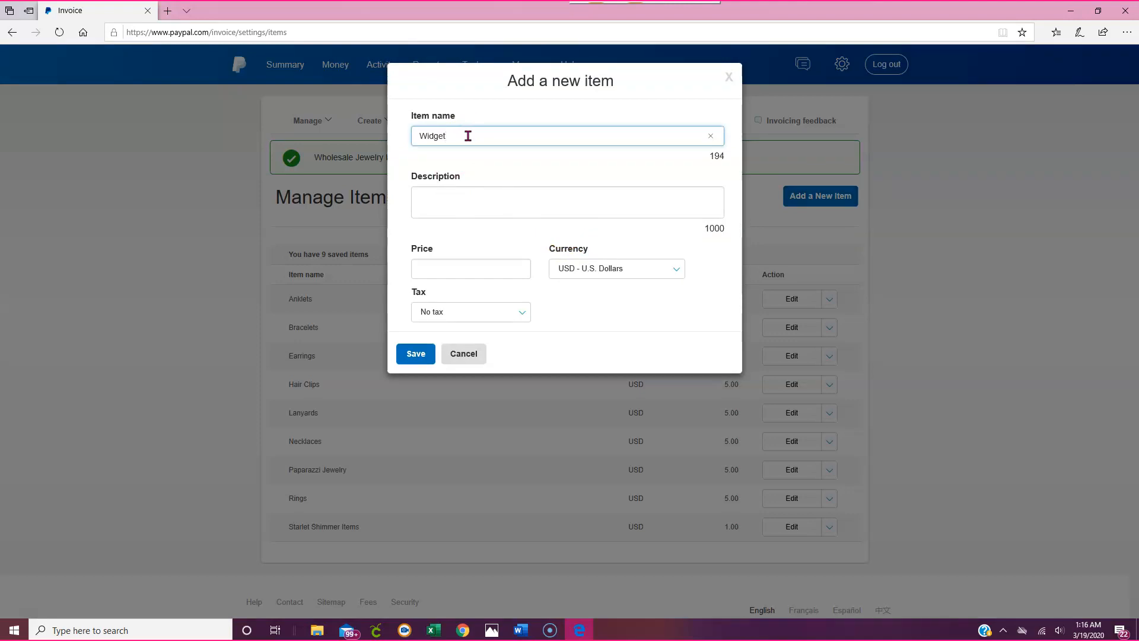
text(Widget)
click(469, 273)
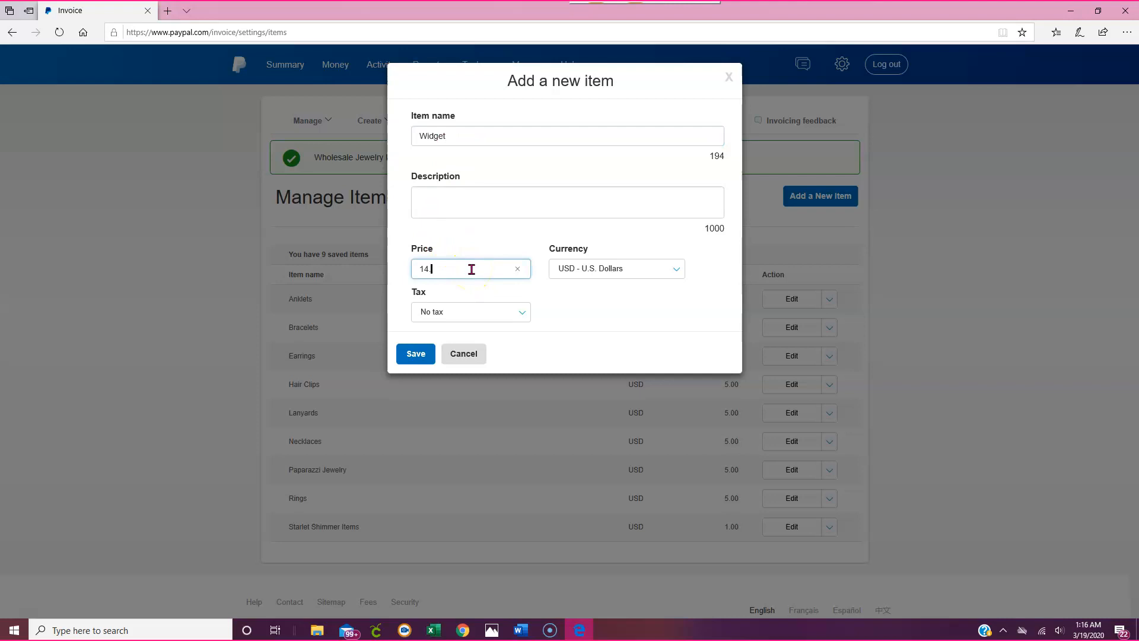
click(462, 312)
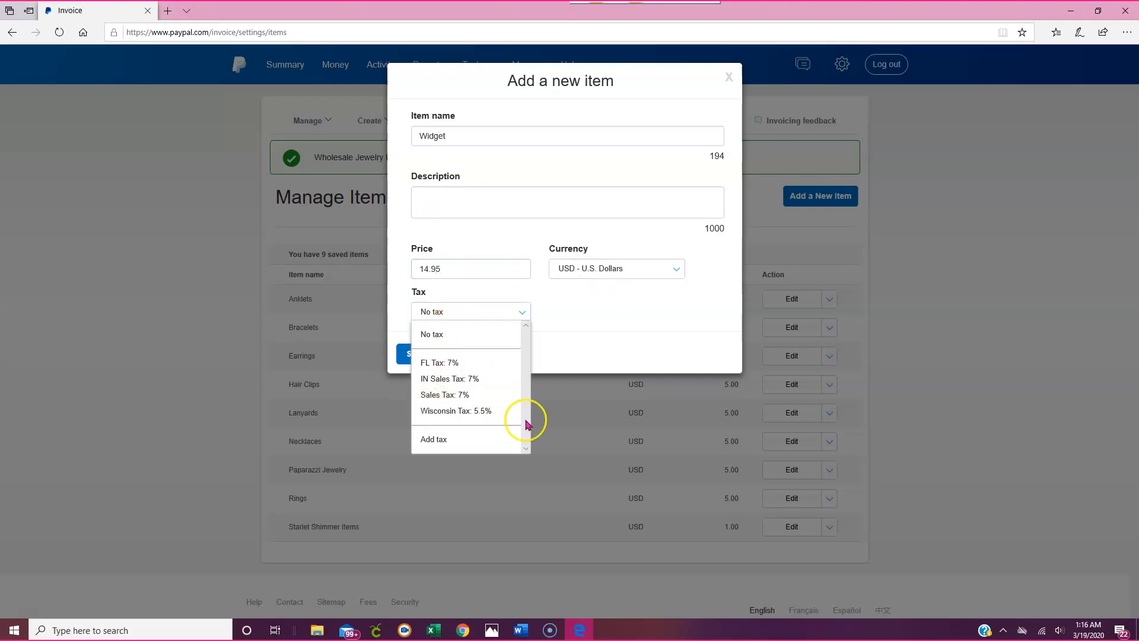
click(442, 379)
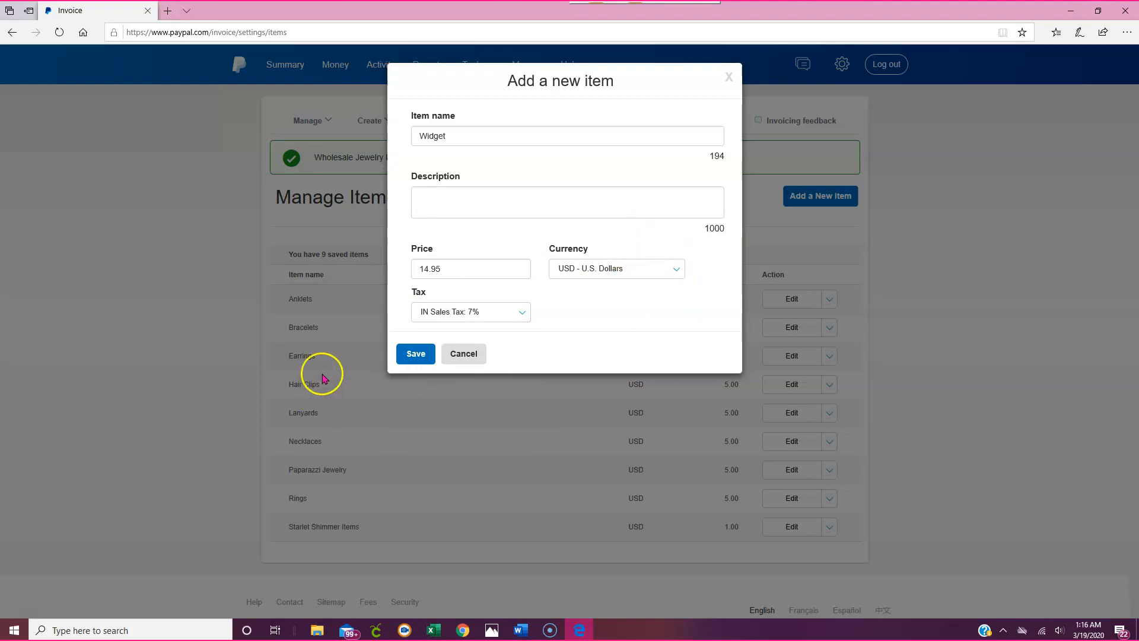
click(418, 355)
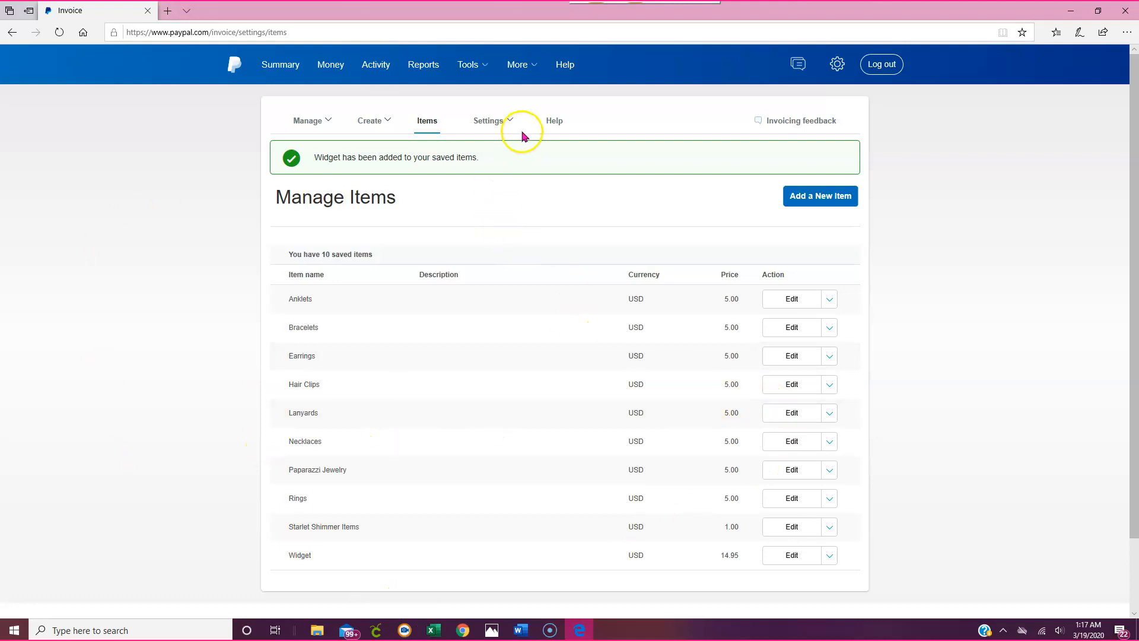
- Open the invoice template settings and start creating a new template
click(502, 122)
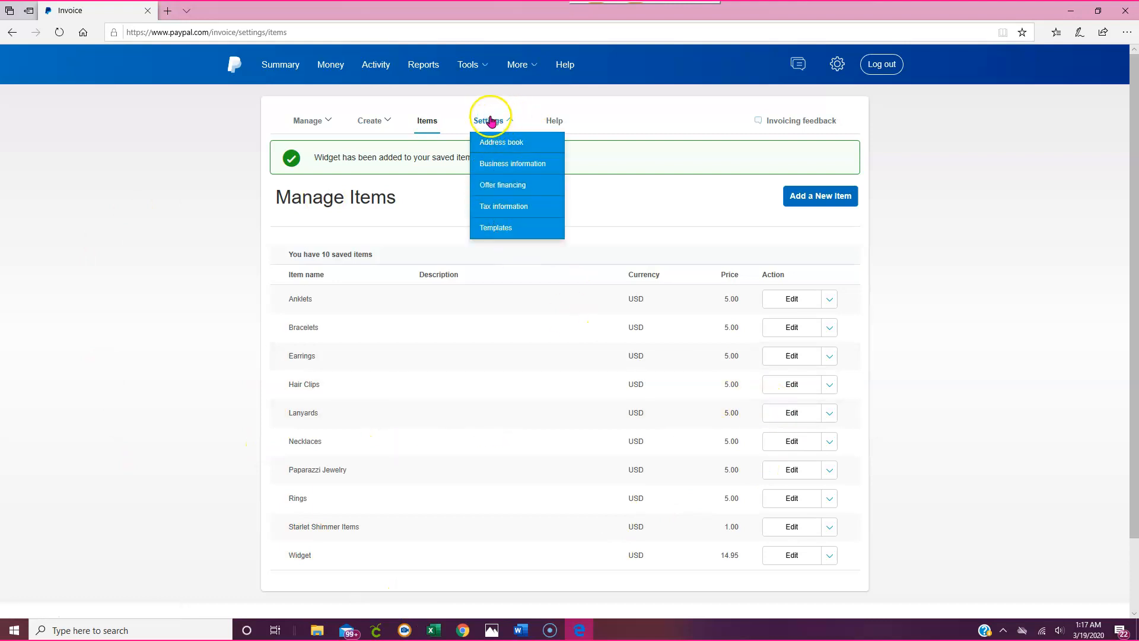
mouse_move(504, 126)
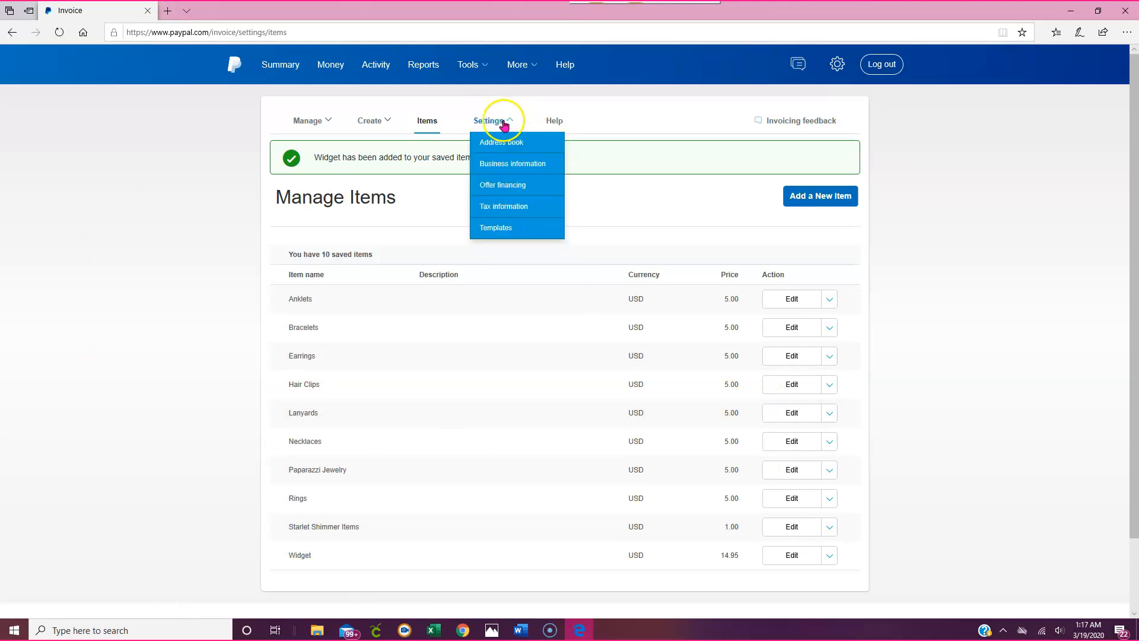
click(496, 231)
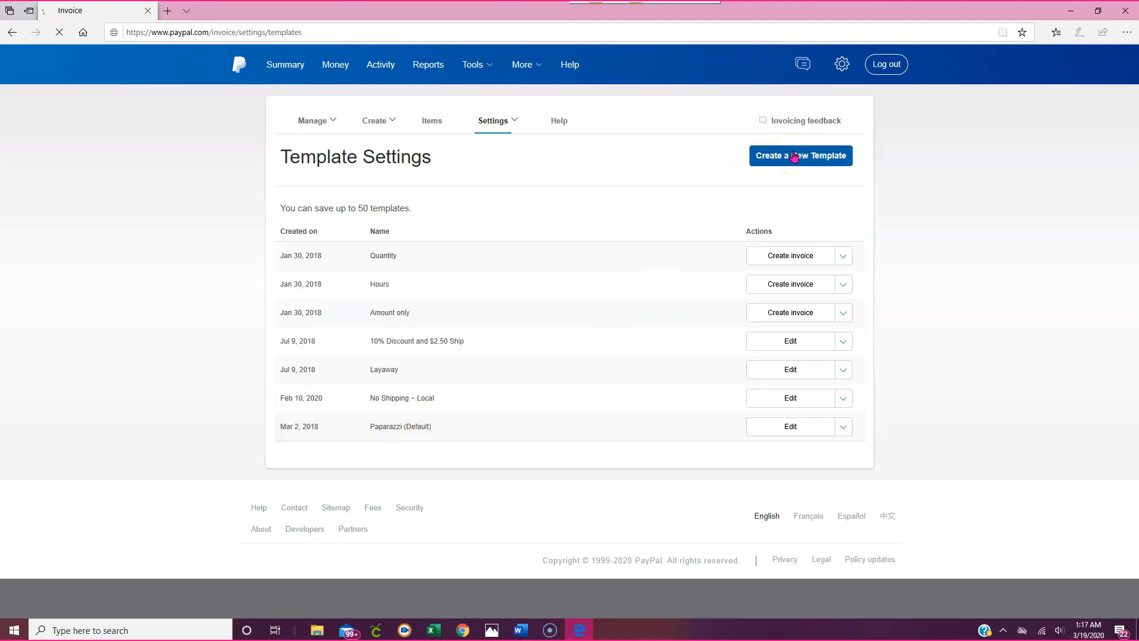
- Examine the blank invoice template's sections, from billing and due date to line items, totals, notes and terms
scroll(471, 224, down, 3)
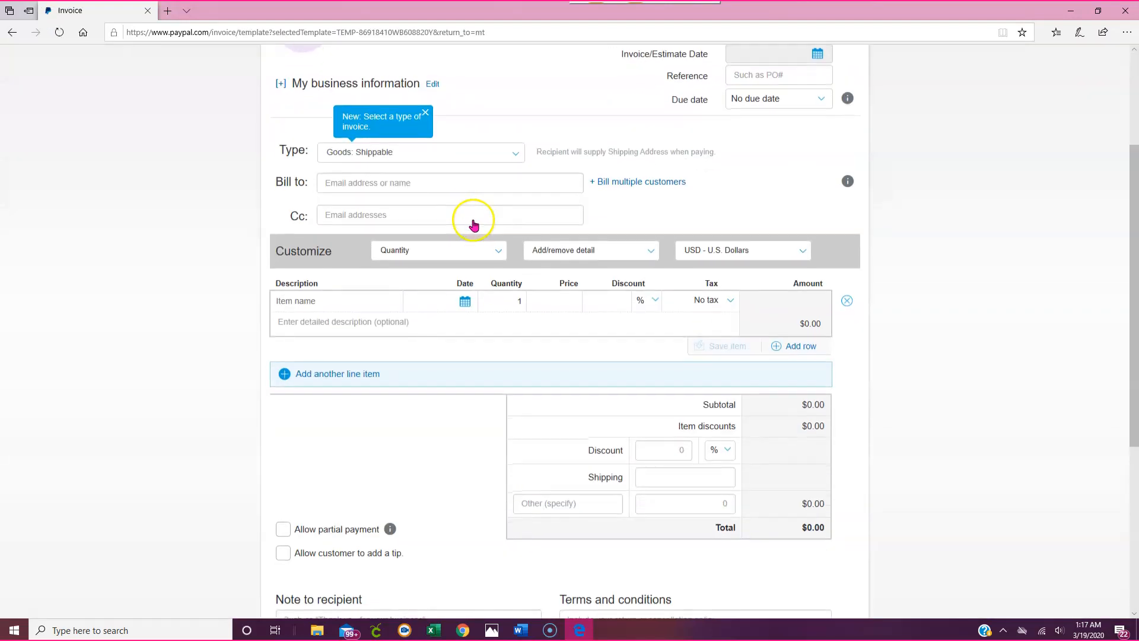
scroll(473, 221, up, 1)
scroll(518, 233, up, 3)
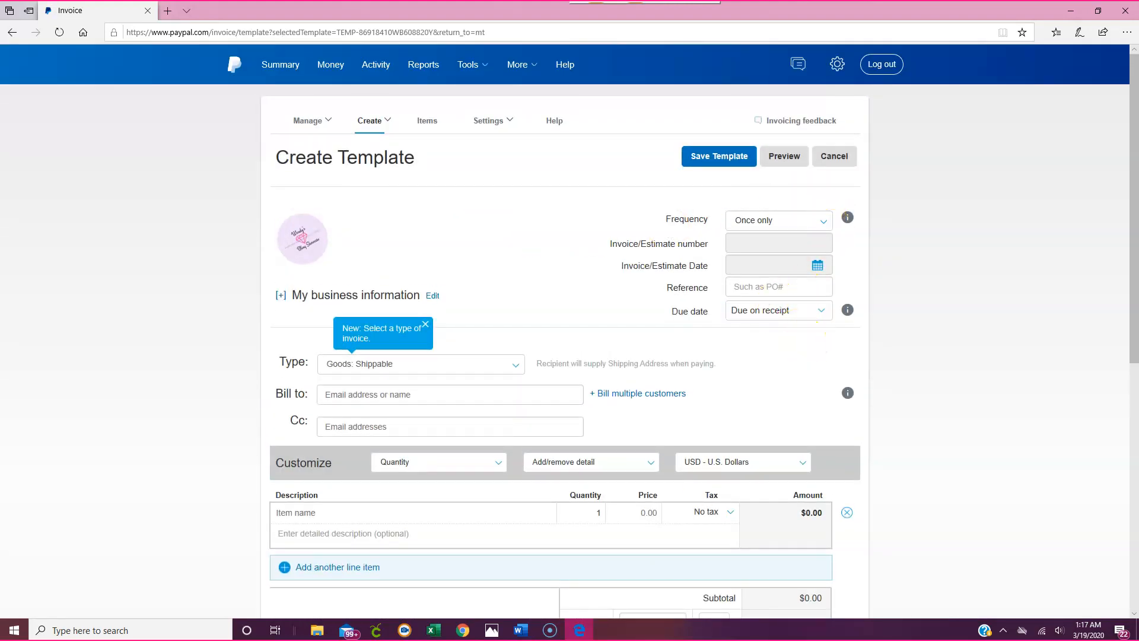
scroll(643, 466, down, 5)
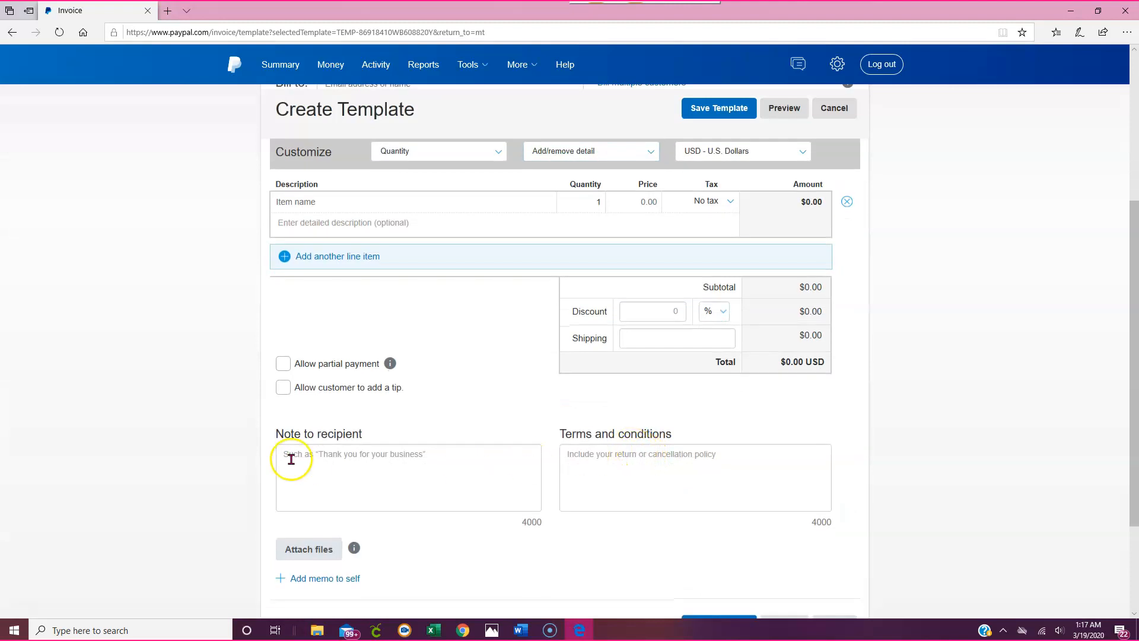
scroll(444, 395, up, 3)
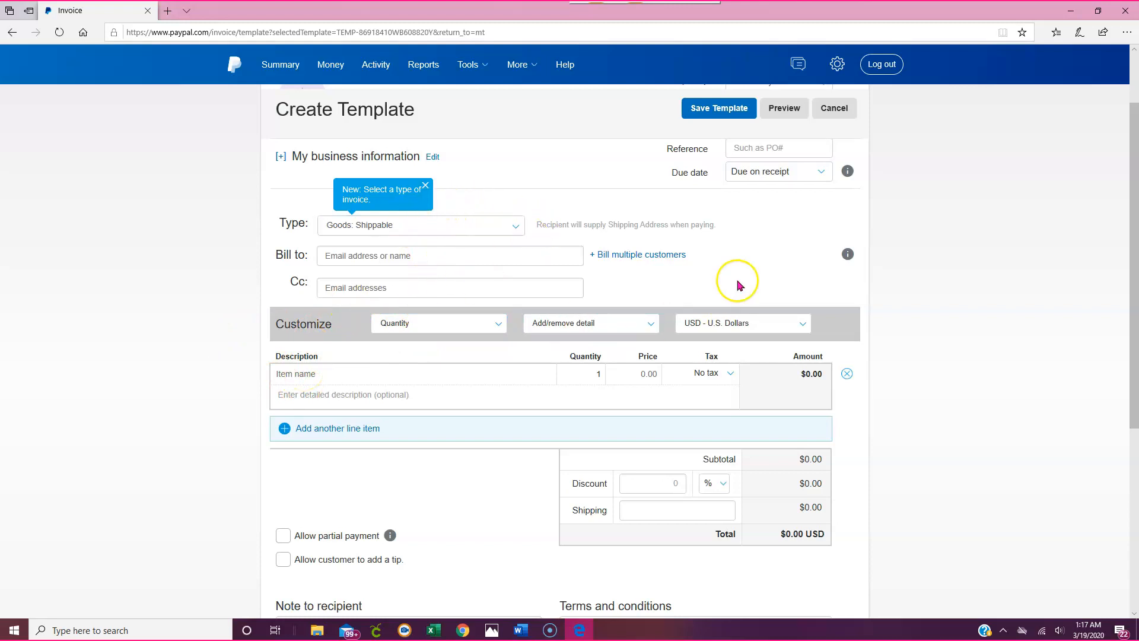
scroll(731, 273, up, 2)
scroll(674, 267, down, 4)
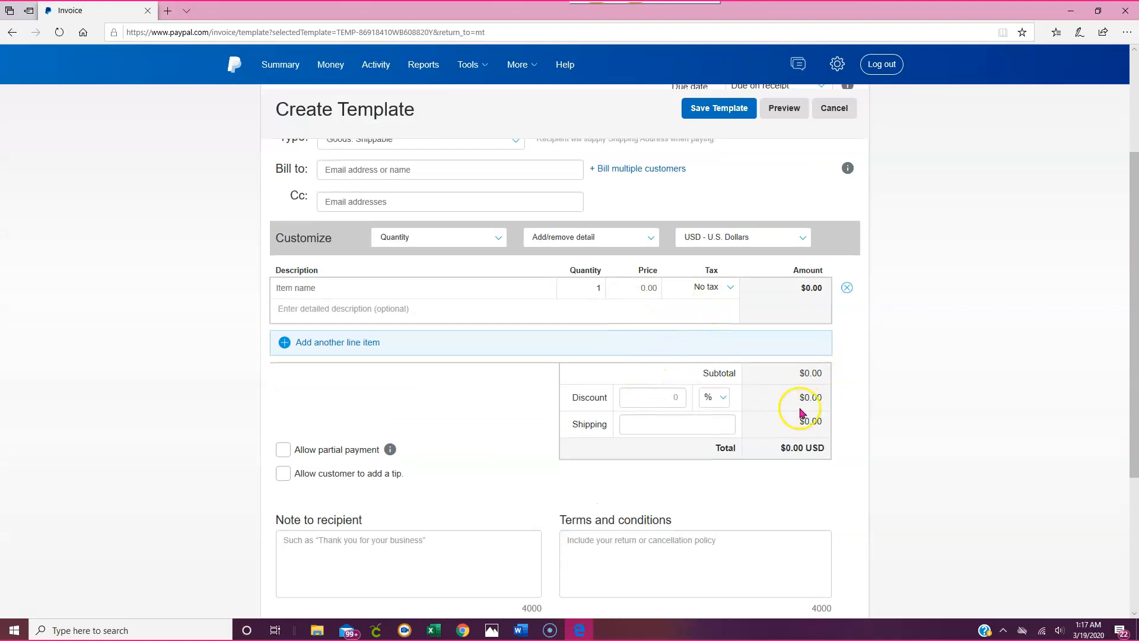
- Enter a shipping charge of 4.95 in the new template and look over its note to recipient and terms and conditions fields
click(682, 425)
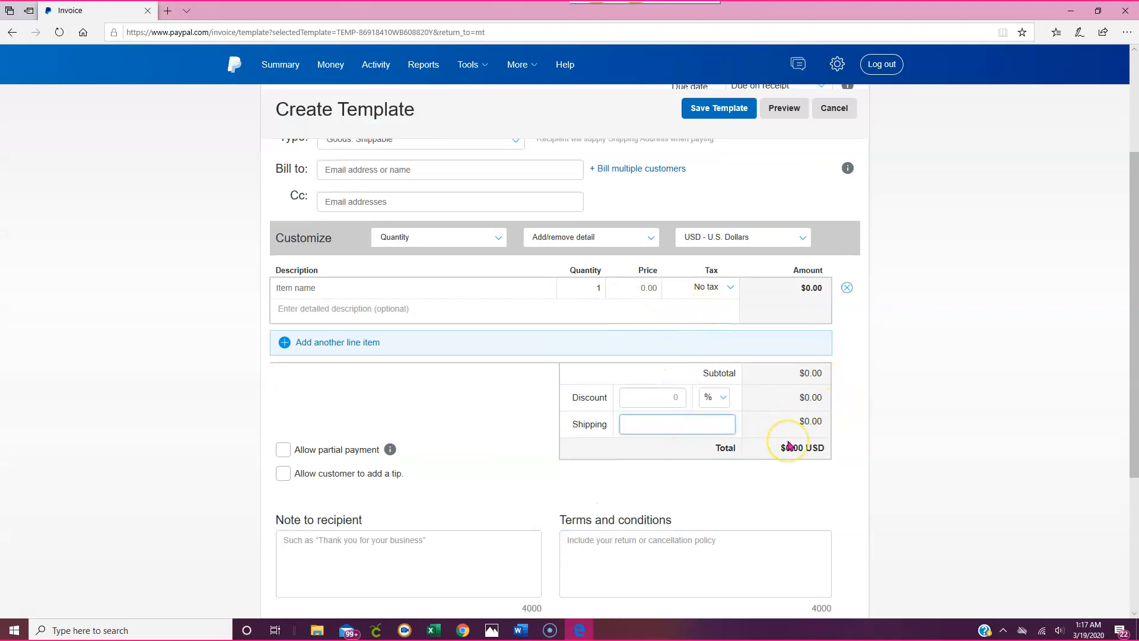
text(4.95)
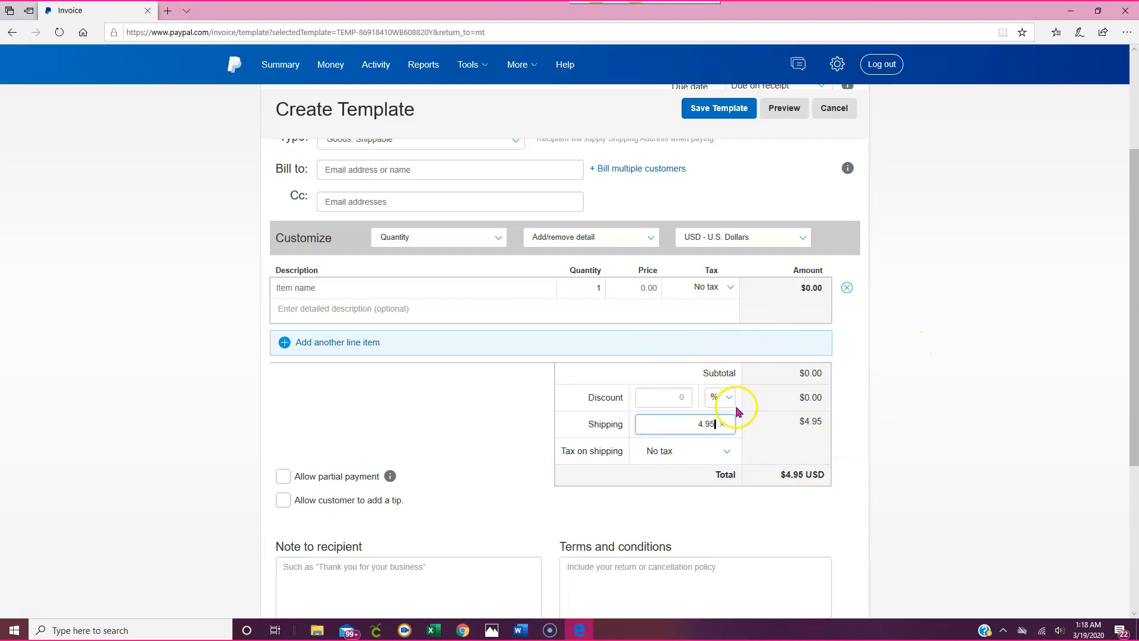
scroll(707, 331, down, 3)
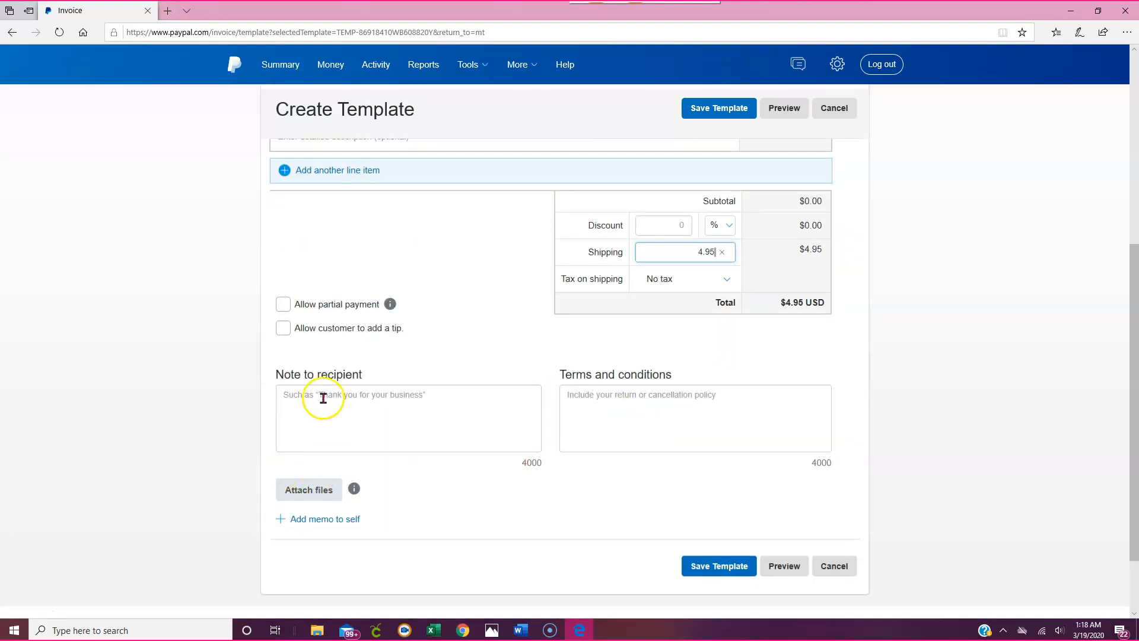
click(303, 401)
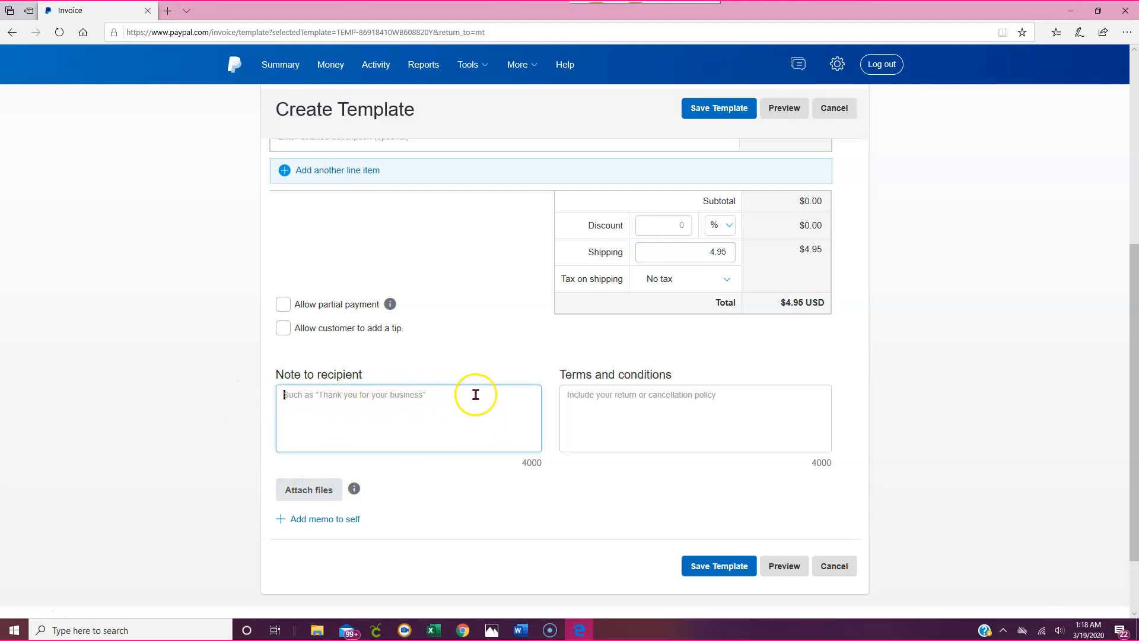
click(566, 398)
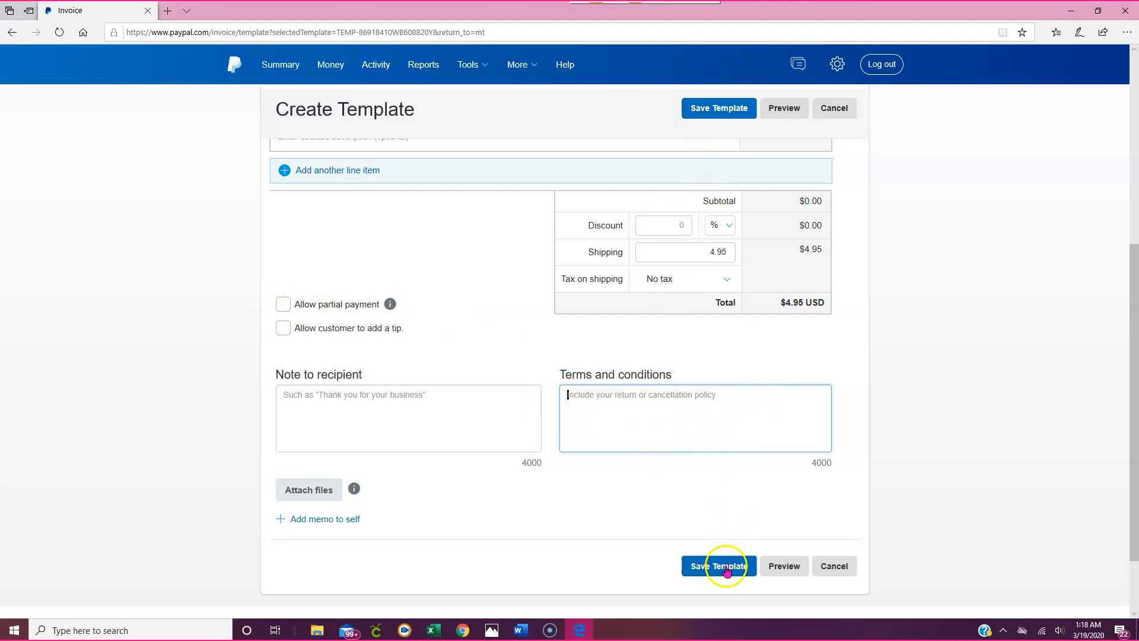
scroll(734, 383, up, 7)
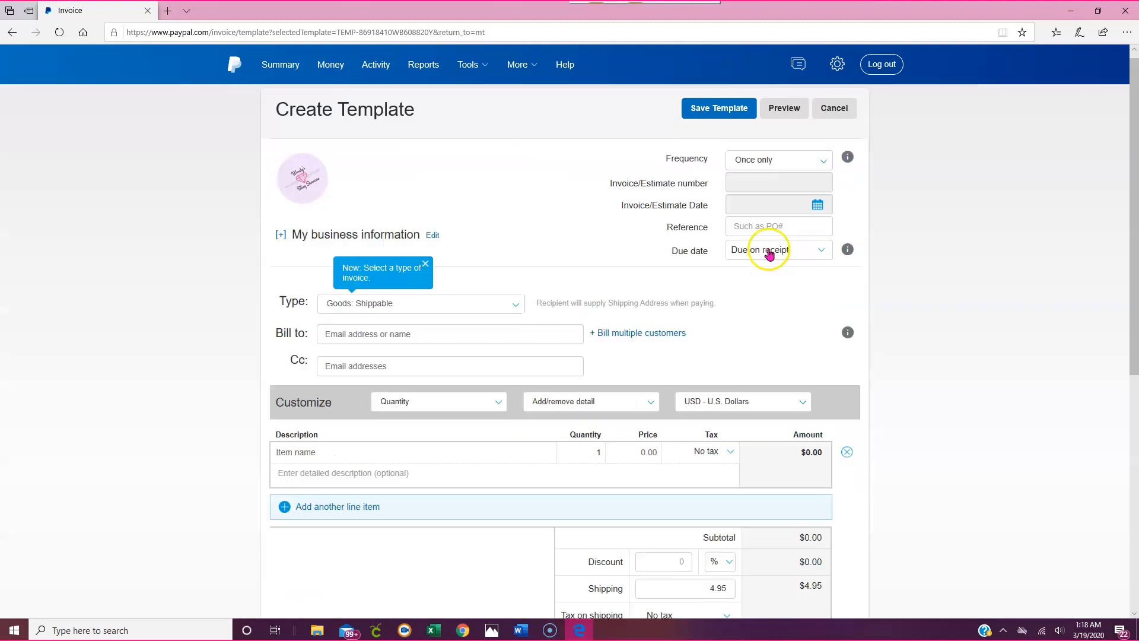
- Leave the new template without saving, return to the template settings and open the default Paparazzi template for editing
click(505, 121)
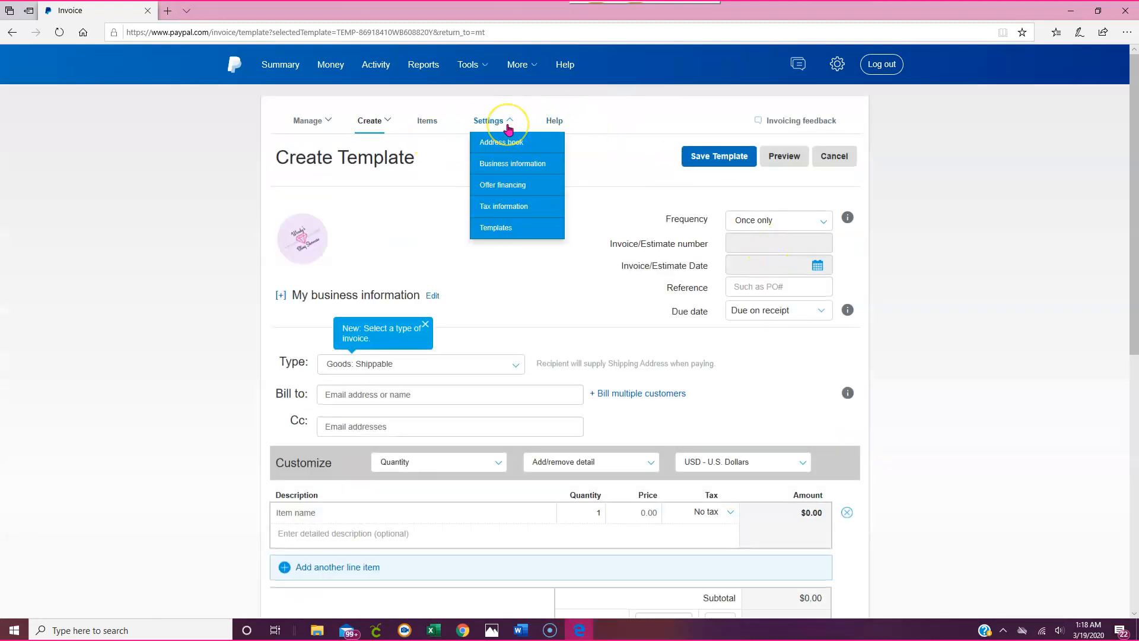
click(509, 127)
click(508, 126)
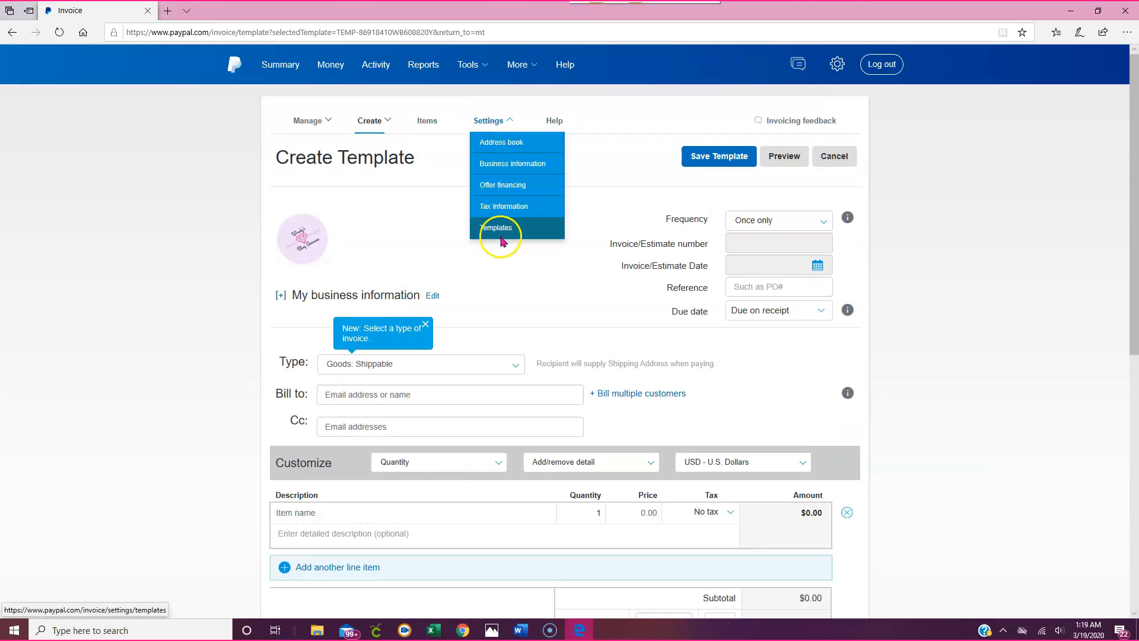
click(502, 239)
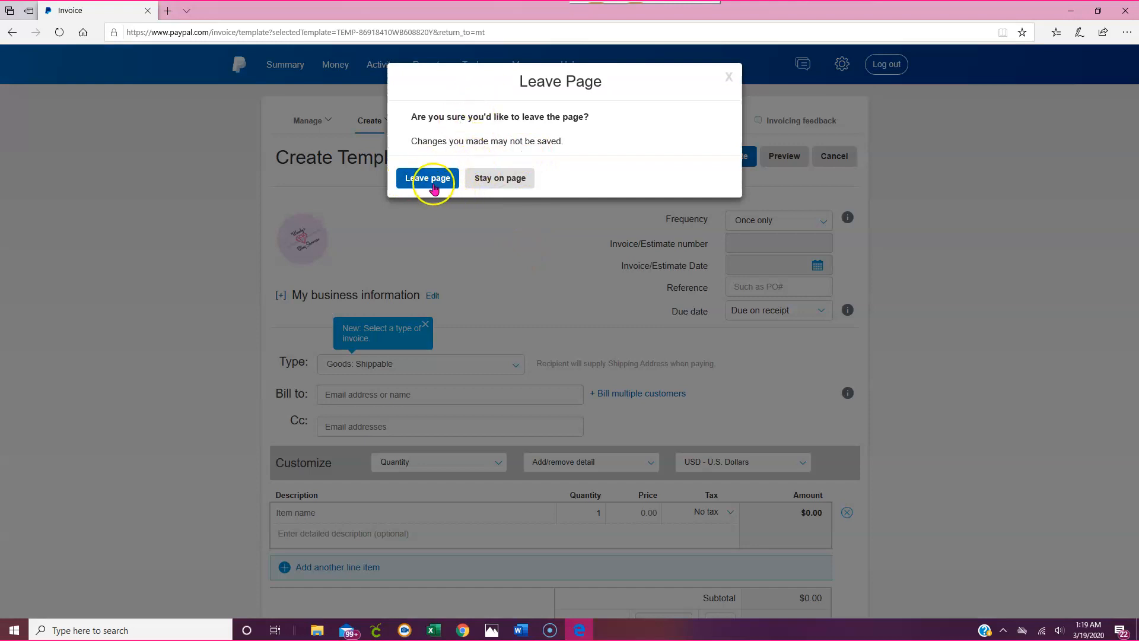
click(433, 184)
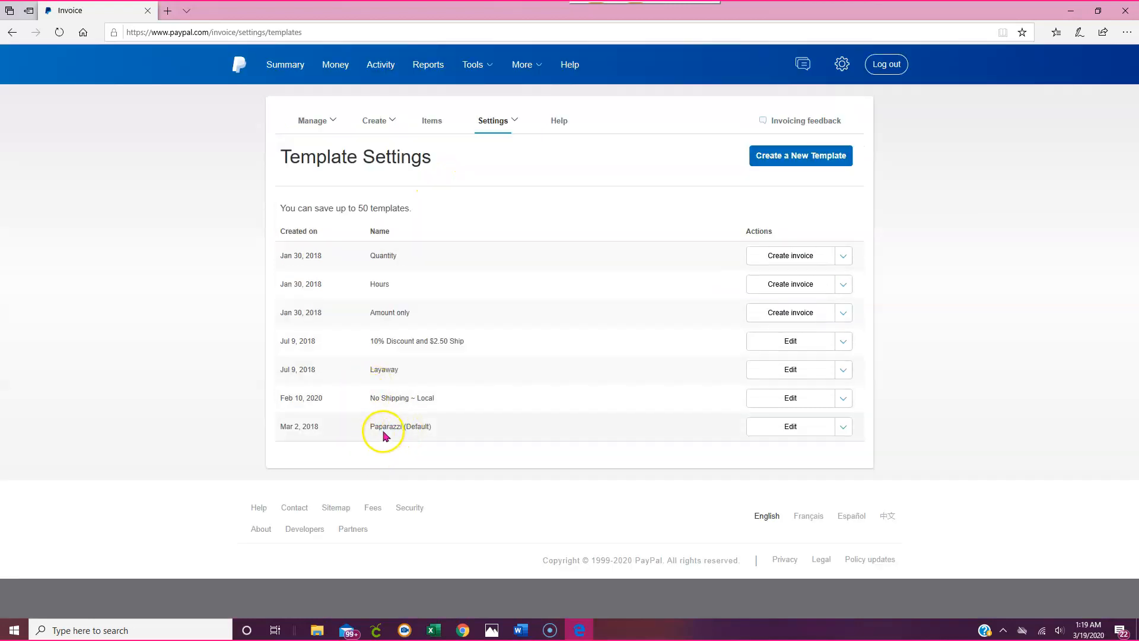
click(767, 428)
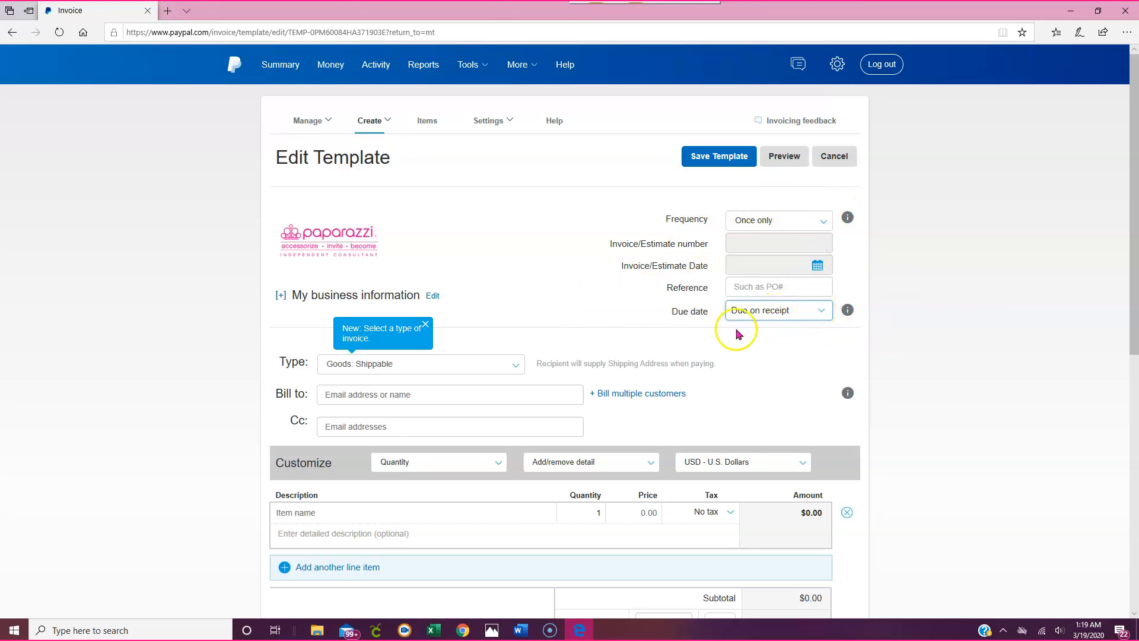
- Examine the Paparazzi template's shipping charge, note to recipient, and full terms and conditions text
scroll(606, 296, down, 4)
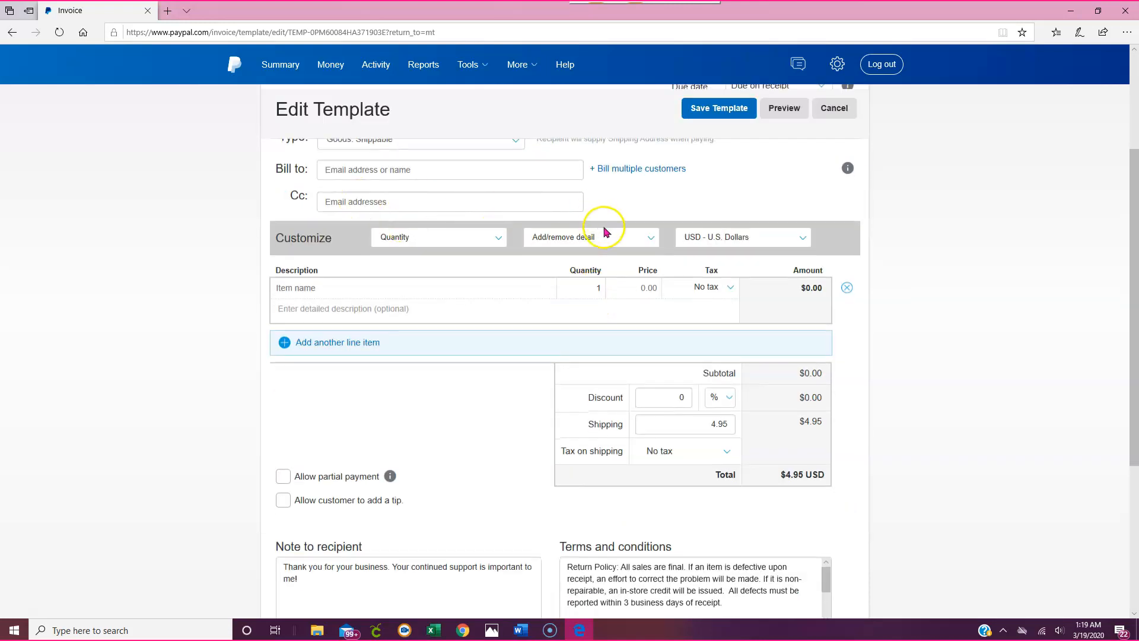
scroll(602, 229, up, 4)
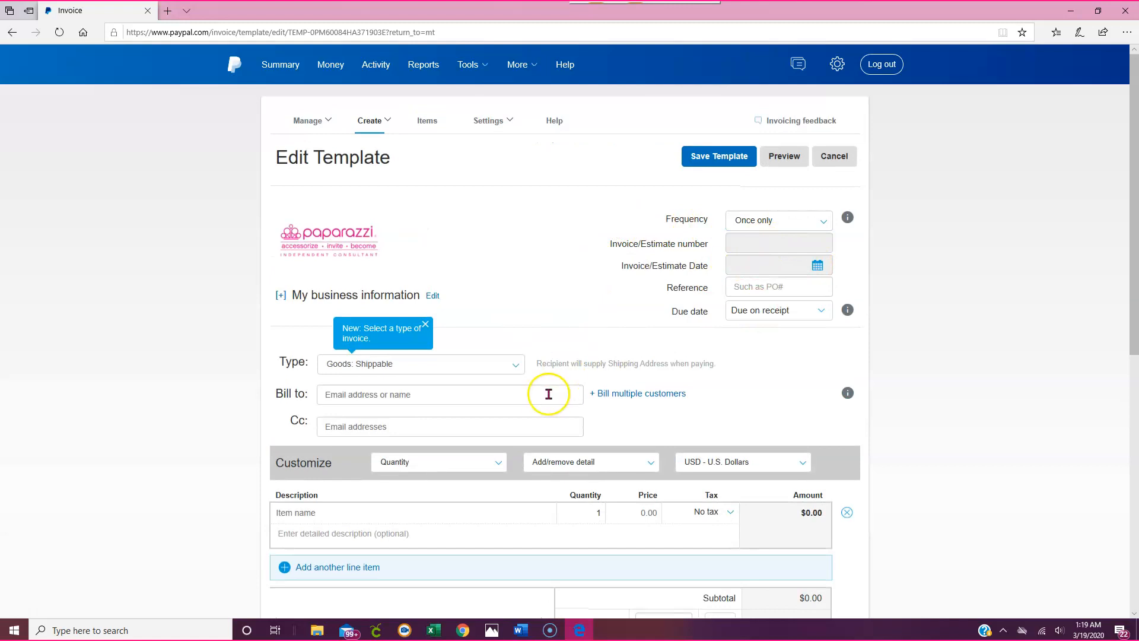
scroll(549, 394, down, 9)
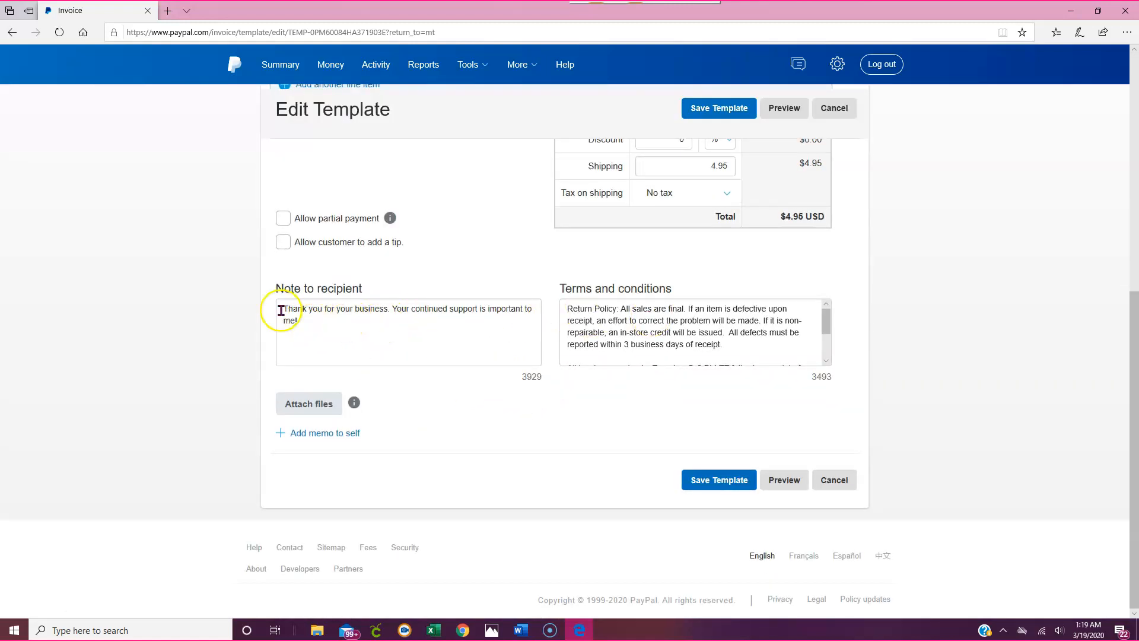
click(828, 362)
click(827, 362)
click(827, 362)
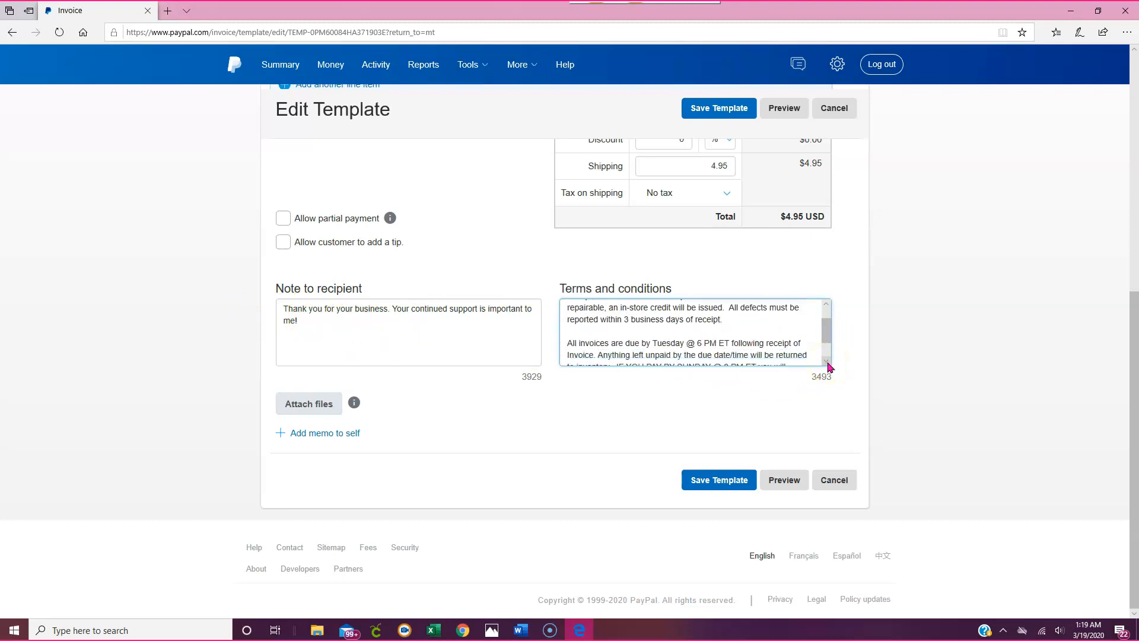
drag(827, 337, 829, 333)
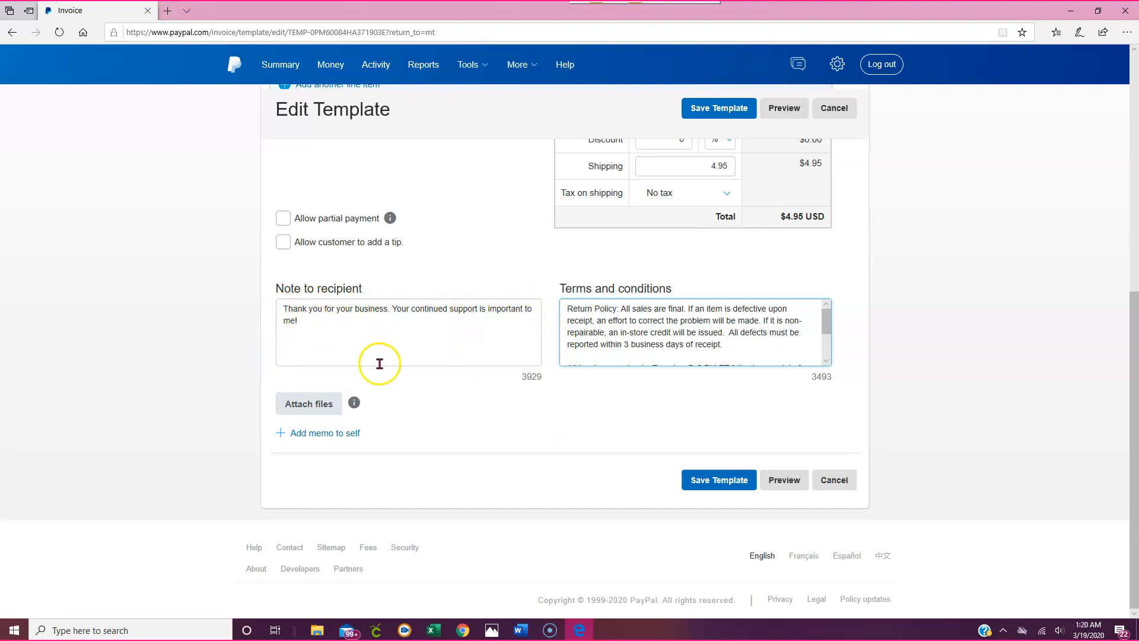
- Add a line break at the end of the note to recipient and save the template as Paparazzi, the default template
click(294, 333)
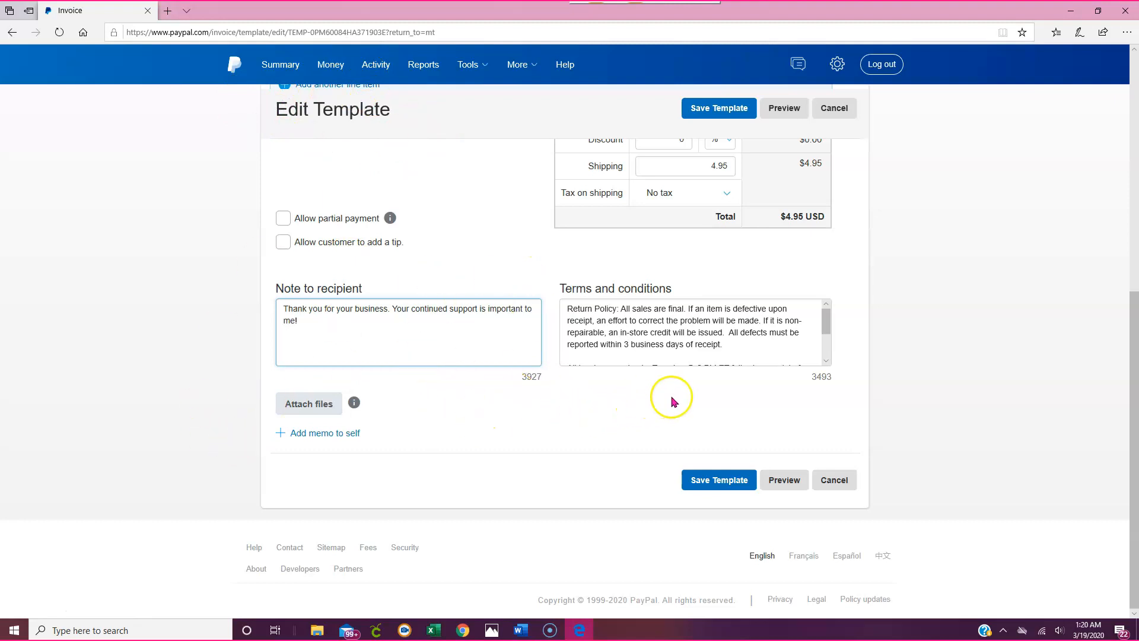
drag(825, 320, 829, 346)
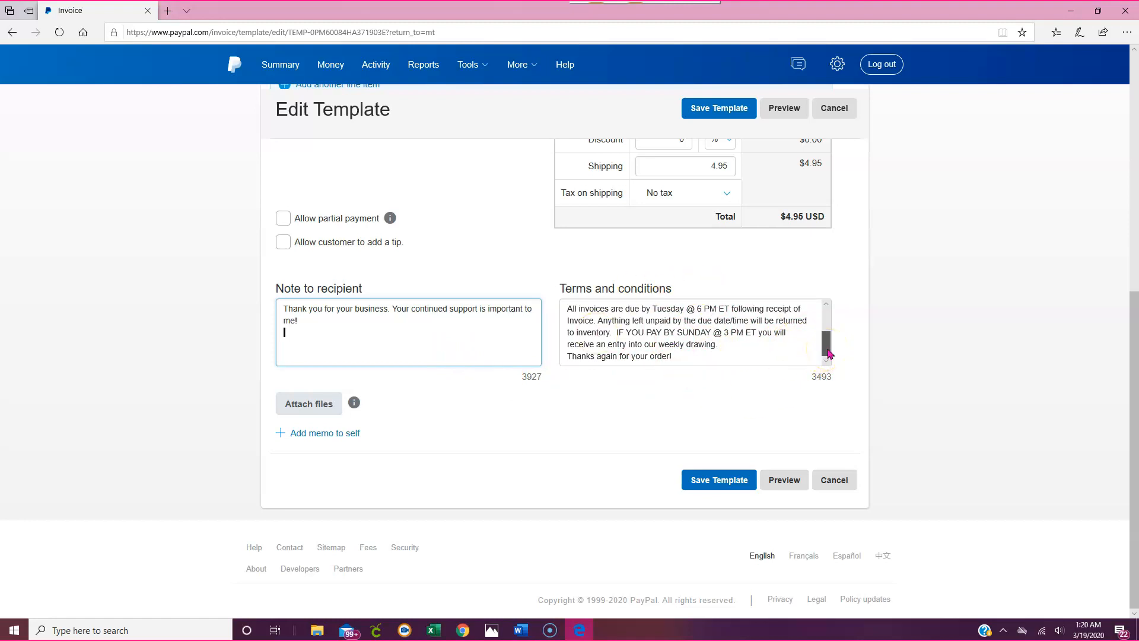
drag(829, 353, 824, 324)
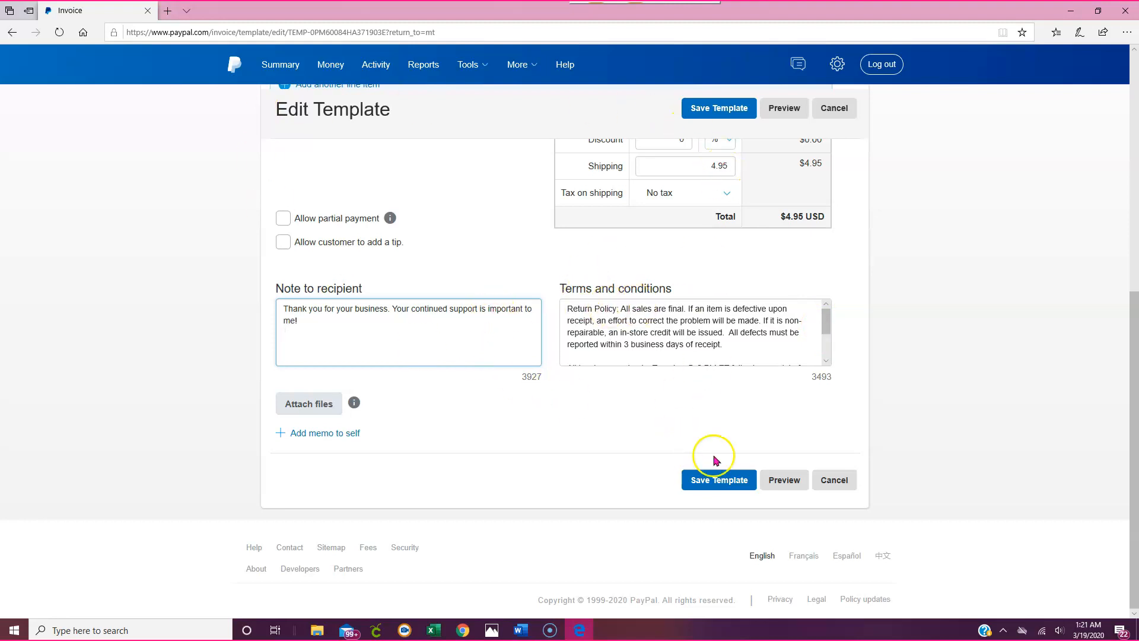
scroll(694, 409, up, 6)
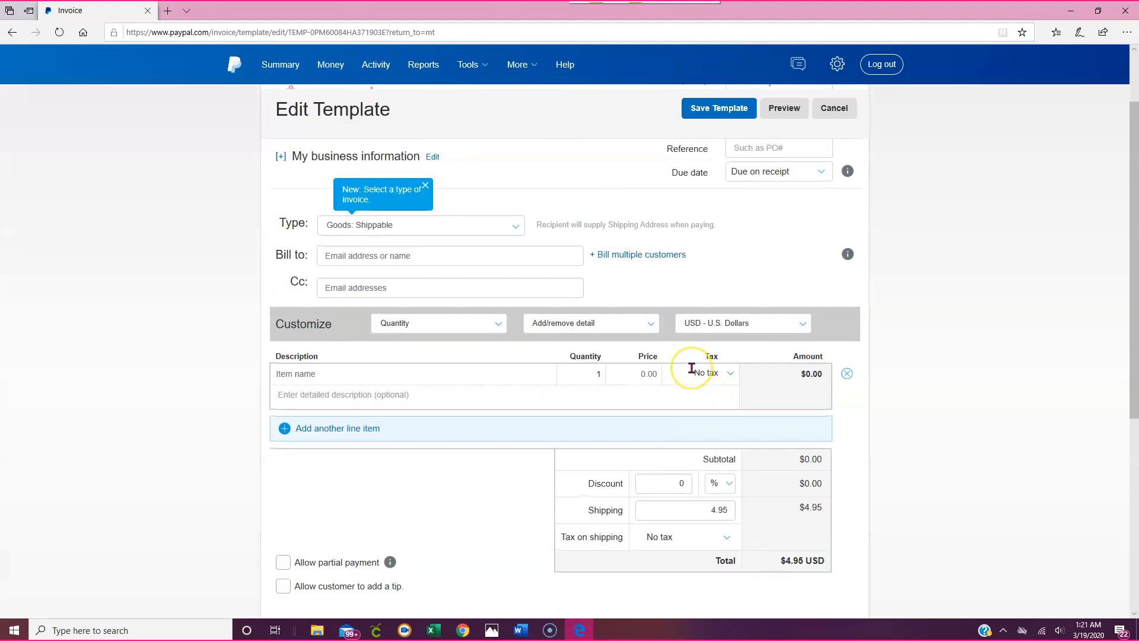
scroll(690, 366, down, 4)
click(696, 566)
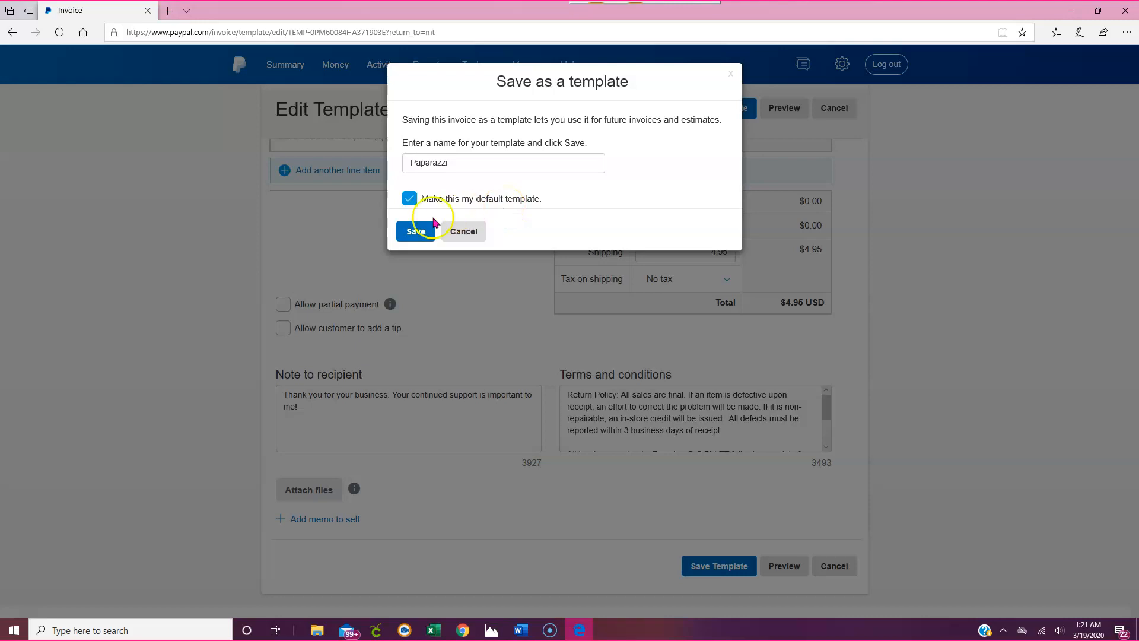
click(415, 231)
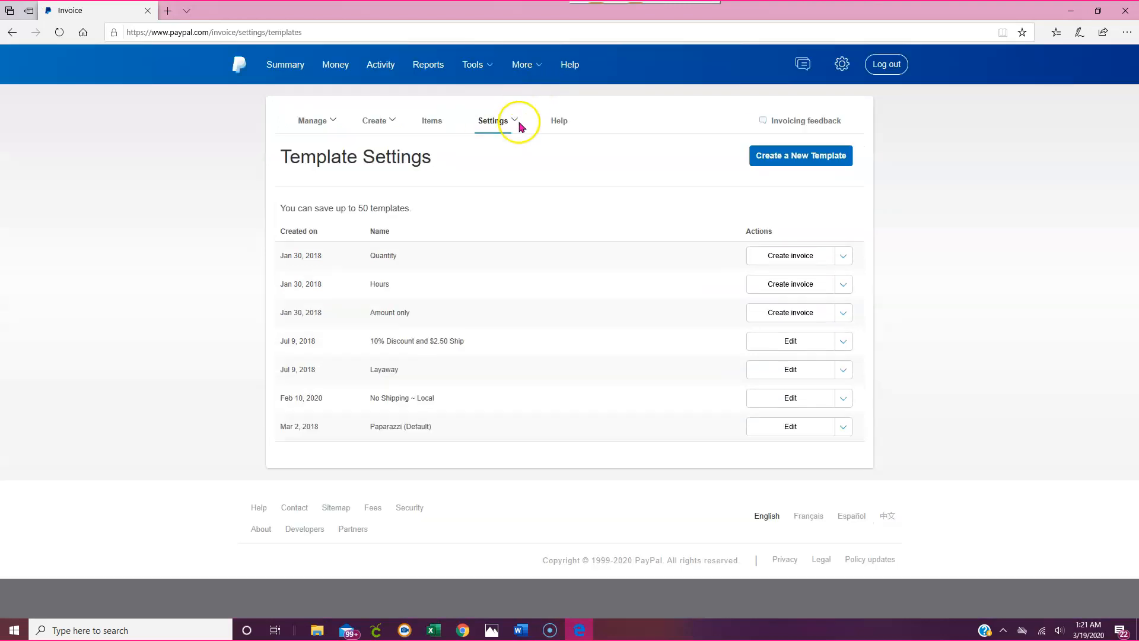
- Open the list of saved invoice items
click(424, 125)
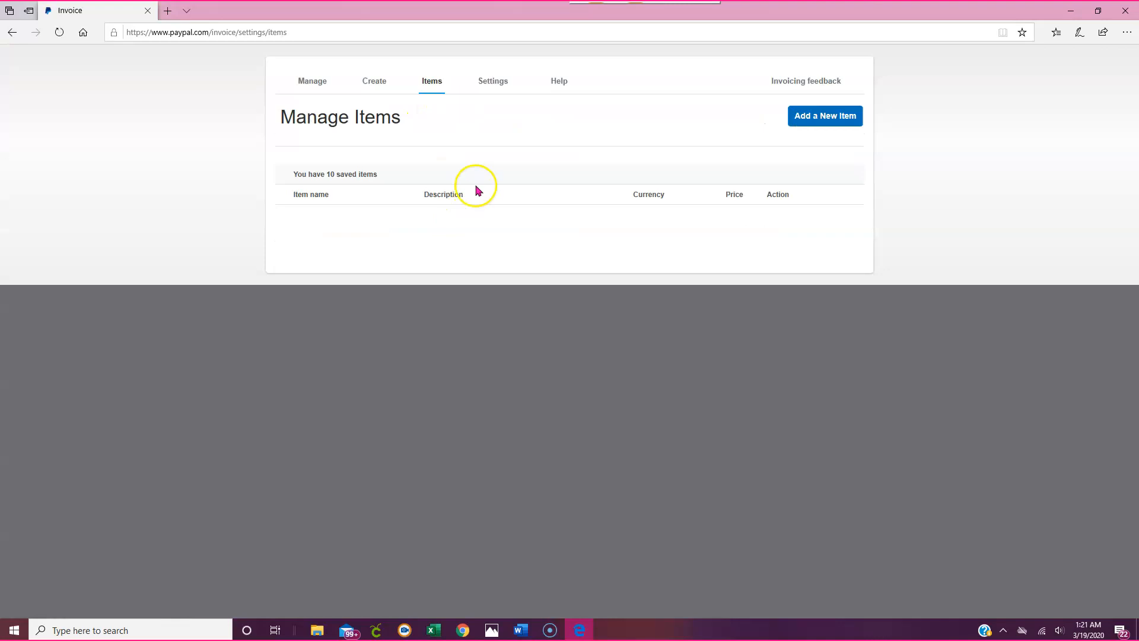